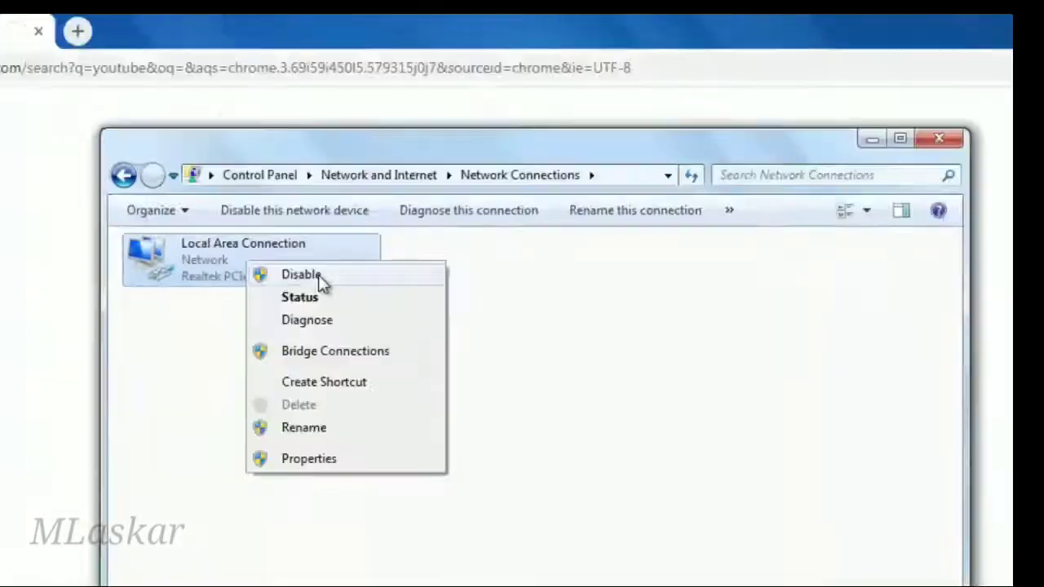
Disable the Local Area Connection adapter and close the Network Connections window
{"action": "left_click", "coordinate": [359, 201]}
{"action": "right_click", "coordinate": [324, 194]}
{"action": "left_click", "coordinate": [363, 209]}
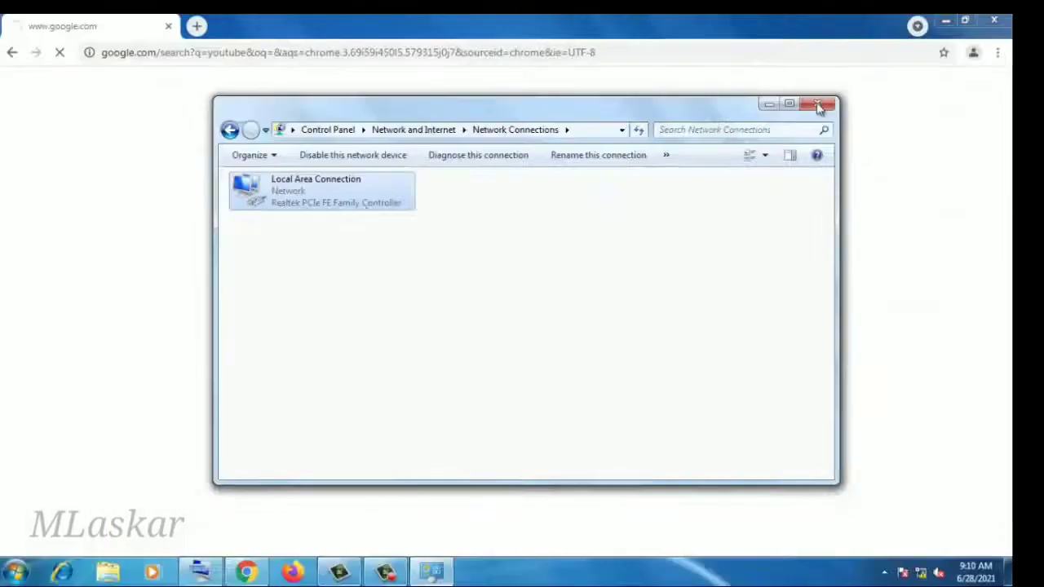
{"action": "left_click", "coordinate": [819, 106]}
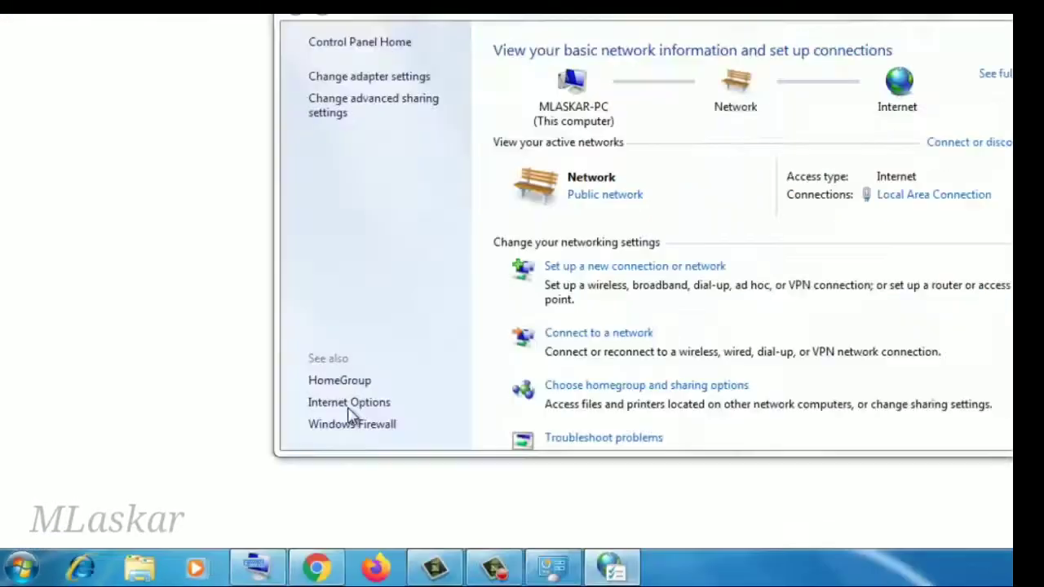
Open the LAN settings in Internet Options and confirm them with automatic configuration and proxy server options cleared
{"action": "left_click", "coordinate": [349, 401]}
{"action": "left_click", "coordinate": [217, 86]}
{"action": "left_click", "coordinate": [289, 352]}
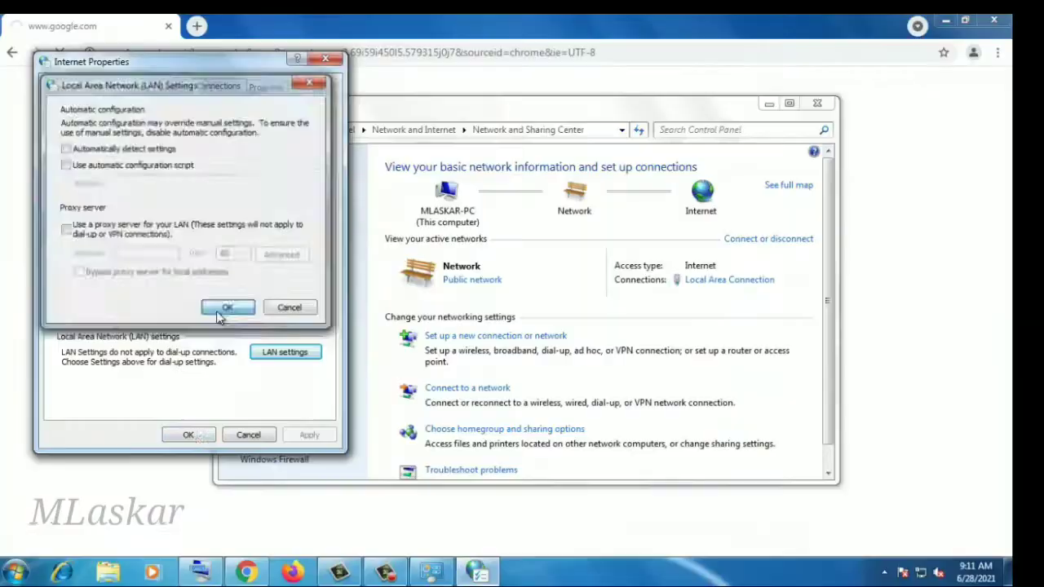
{"action": "left_click", "coordinate": [377, 495]}
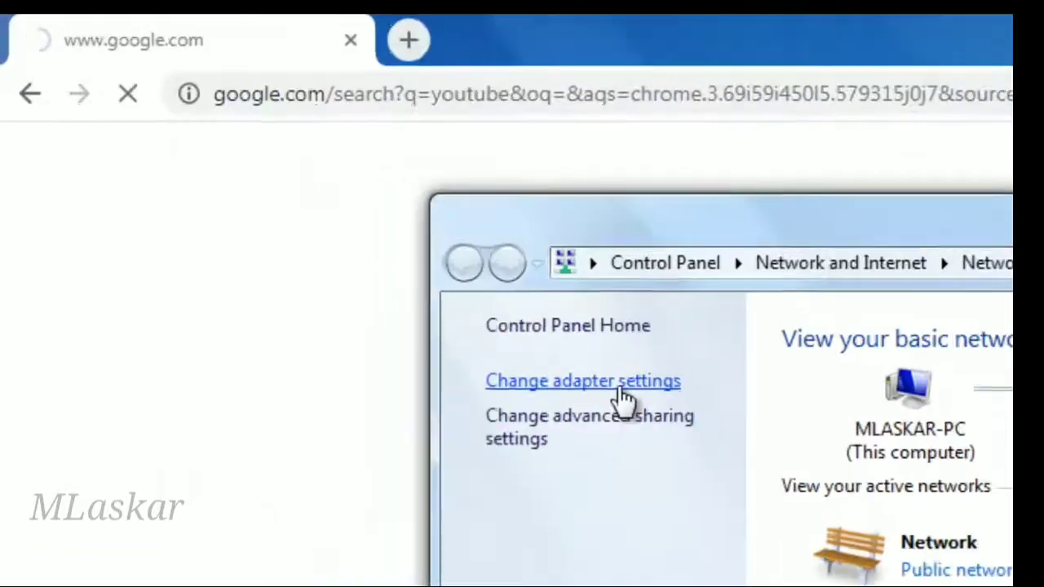
Open the Internet Protocol Version 4 (TCP/IPv4) properties of the Local Area Connection from the adapter settings
{"action": "left_click", "coordinate": [525, 306]}
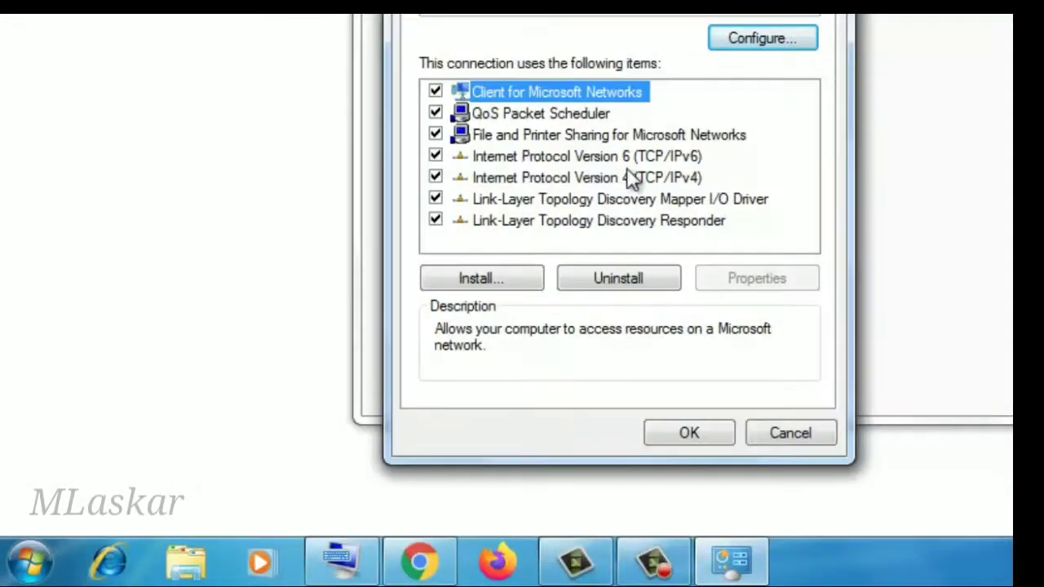
{"action": "left_click", "coordinate": [629, 174]}
{"action": "left_click", "coordinate": [769, 287]}
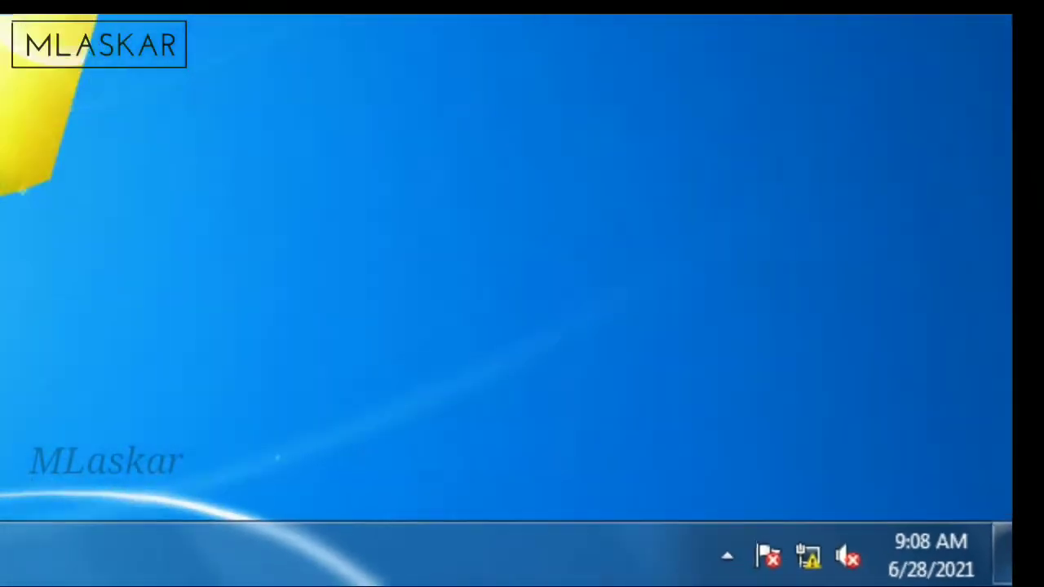
Switch to Chrome to check the page, view the network's connection status, and open the Network and Sharing Center
{"action": "left_click", "coordinate": [246, 570]}
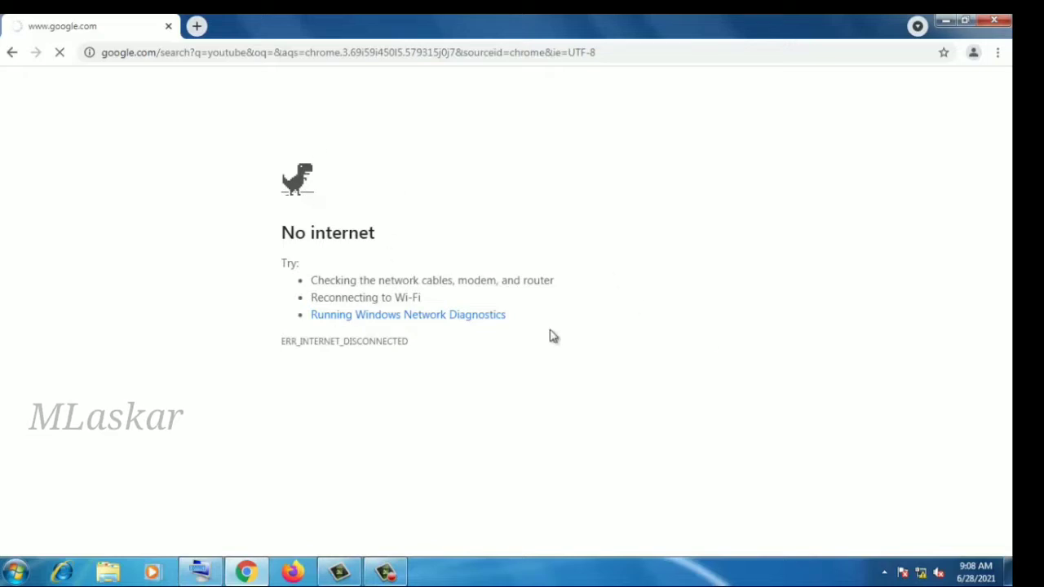
{"action": "mouse_move", "coordinate": [921, 572]}
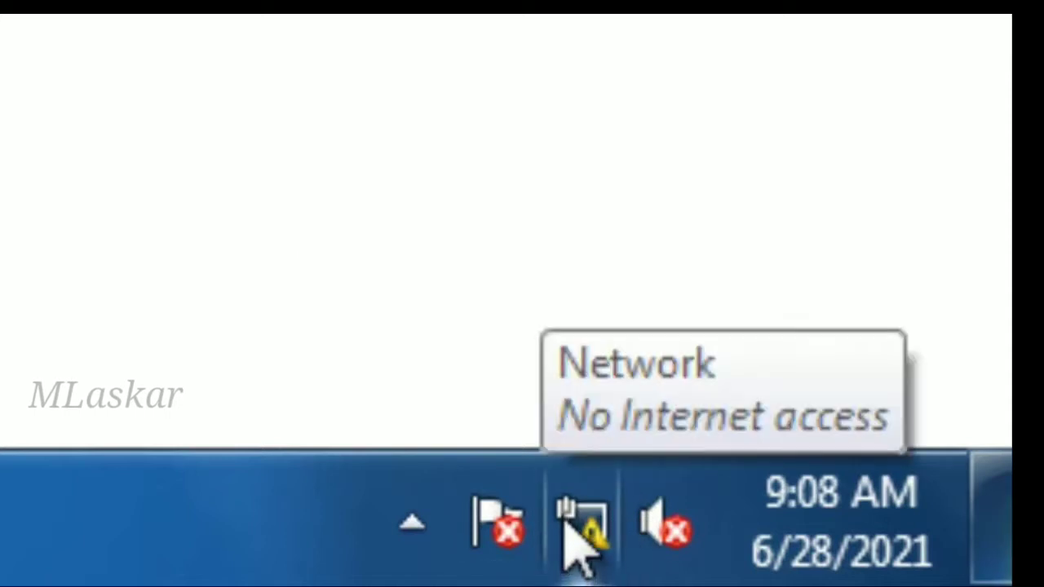
{"action": "right_click", "coordinate": [560, 528]}
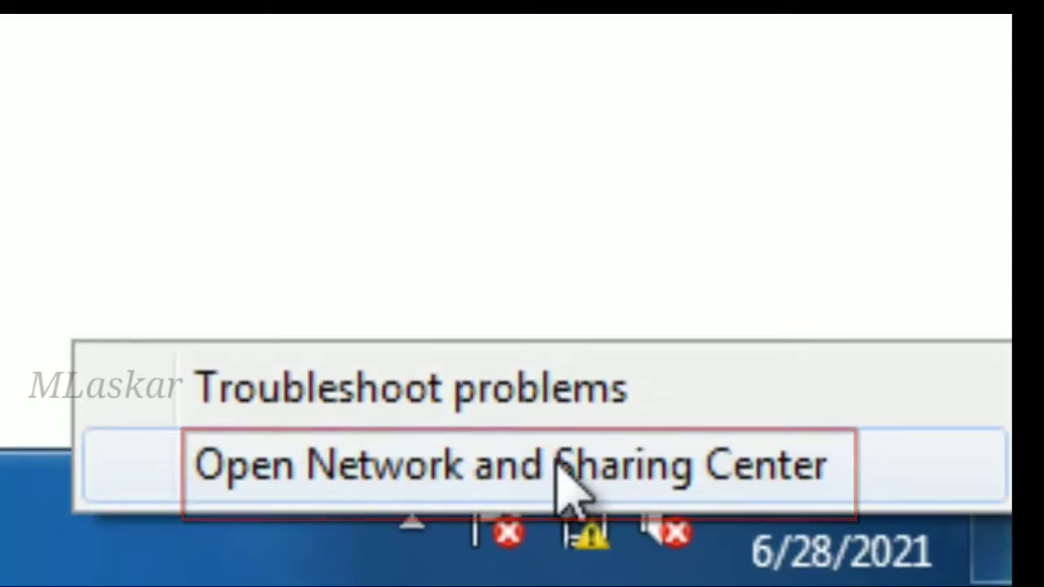
{"action": "left_click", "coordinate": [569, 481]}
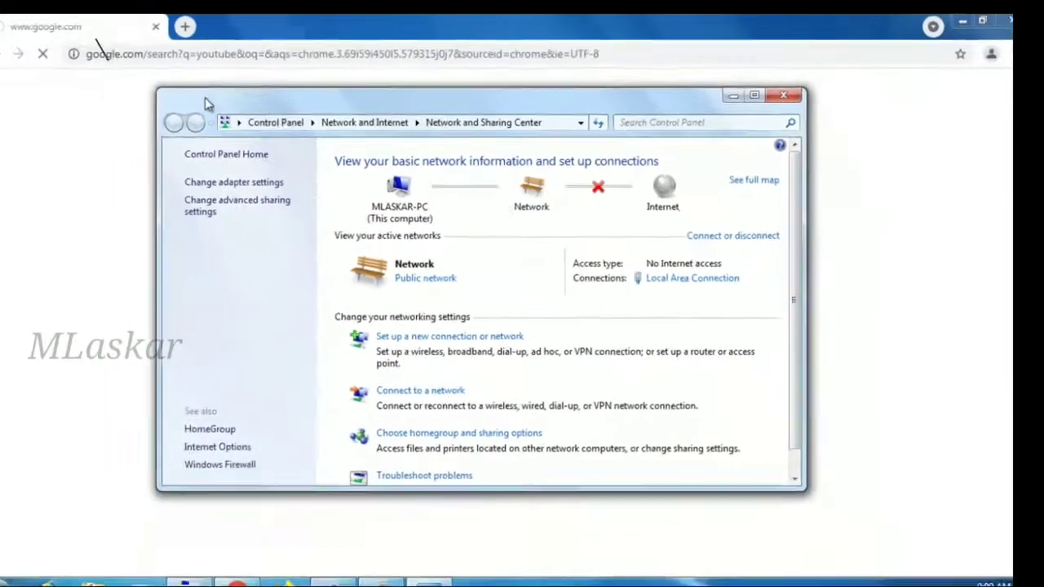
Move the Network and Sharing Center window aside to check the browser page behind it, and move it back
{"action": "left_click_drag", "start_coordinate": [86, 134], "coordinate": [569, 475]}
{"action": "left_click_drag", "start_coordinate": [772, 479], "coordinate": [641, 383]}
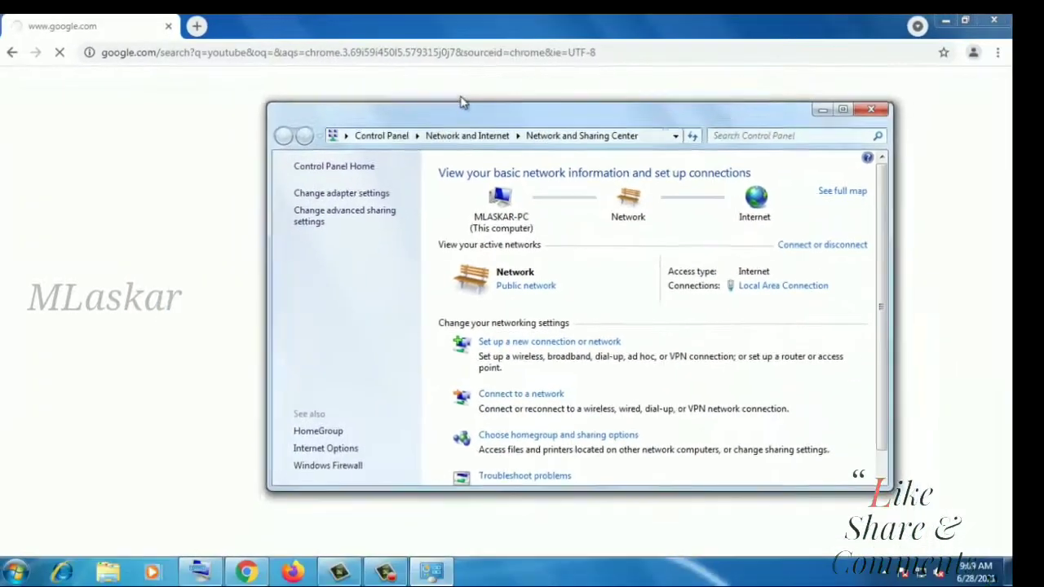
{"action": "left_click_drag", "start_coordinate": [489, 111], "coordinate": [511, 399]}
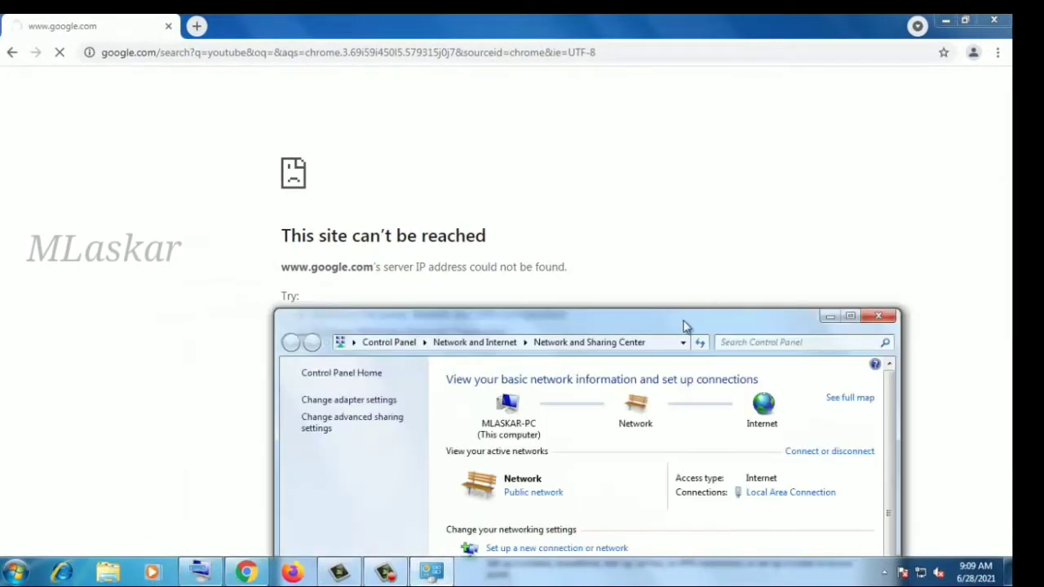
{"action": "left_click_drag", "start_coordinate": [685, 330], "coordinate": [624, 118]}
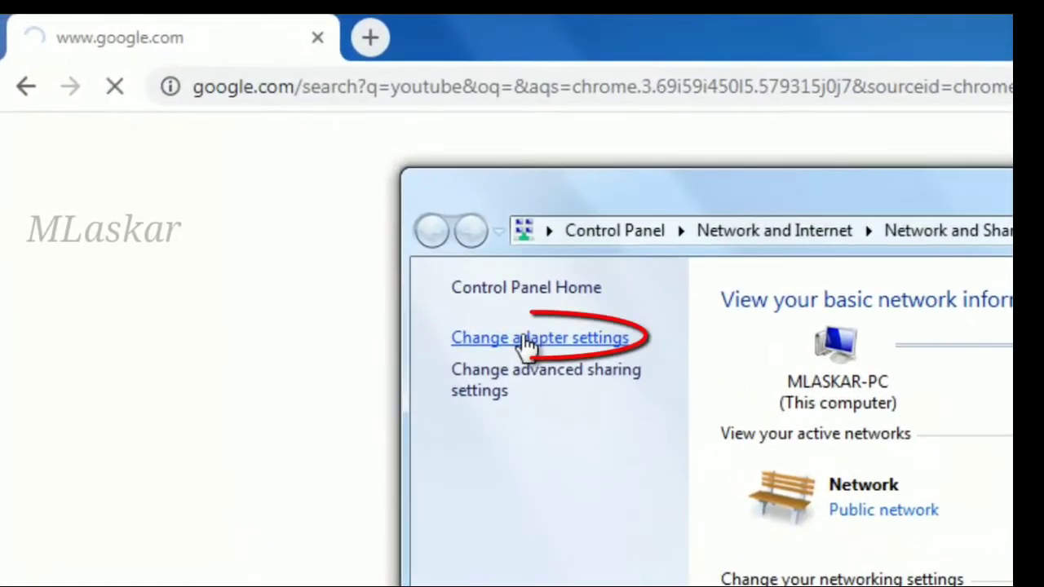
Open the adapter settings and disable the Local Area Connection
{"action": "left_click", "coordinate": [543, 337]}
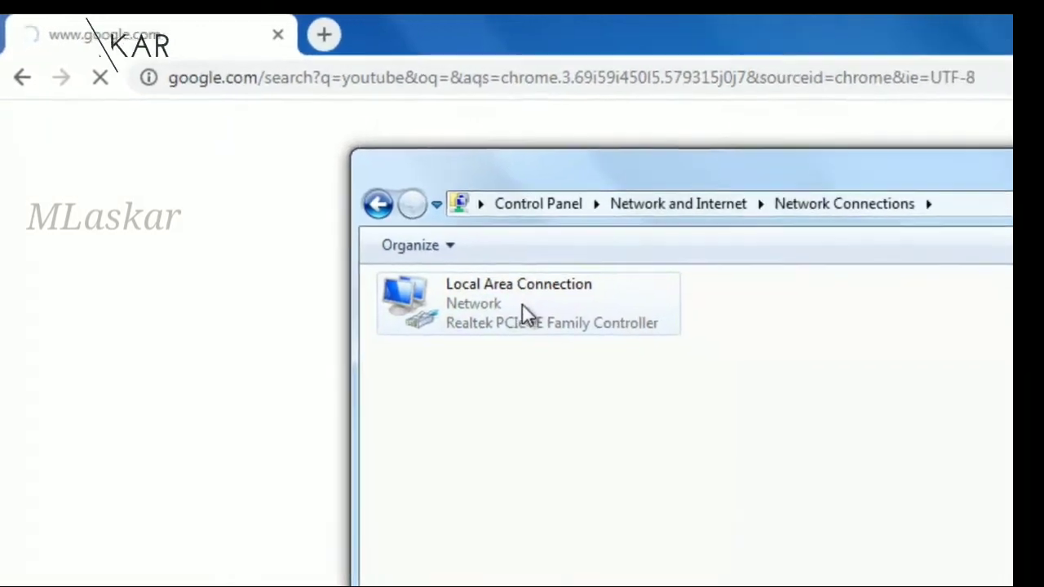
{"action": "right_click", "coordinate": [523, 306]}
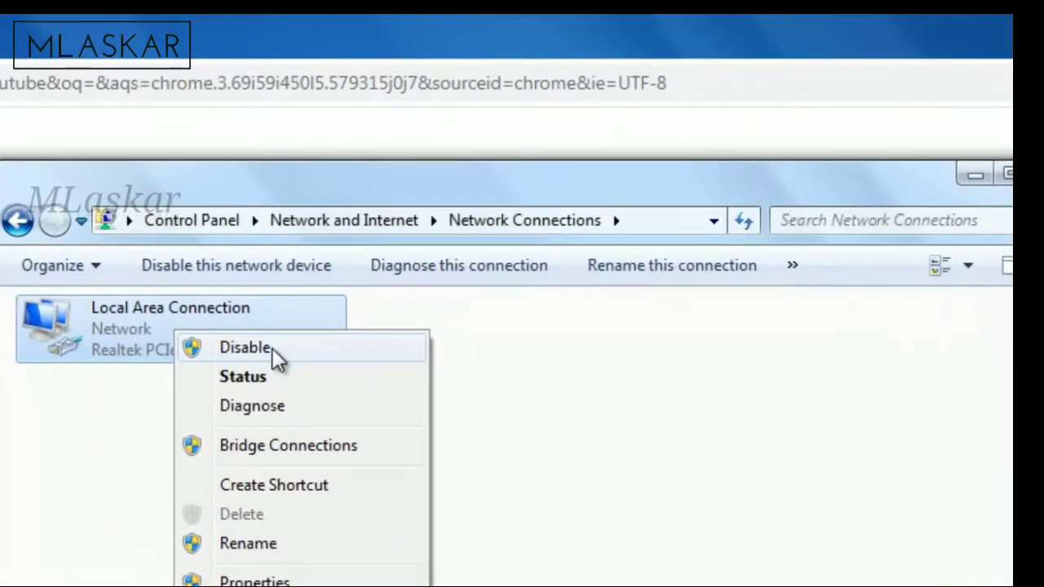
{"action": "left_click", "coordinate": [272, 348]}
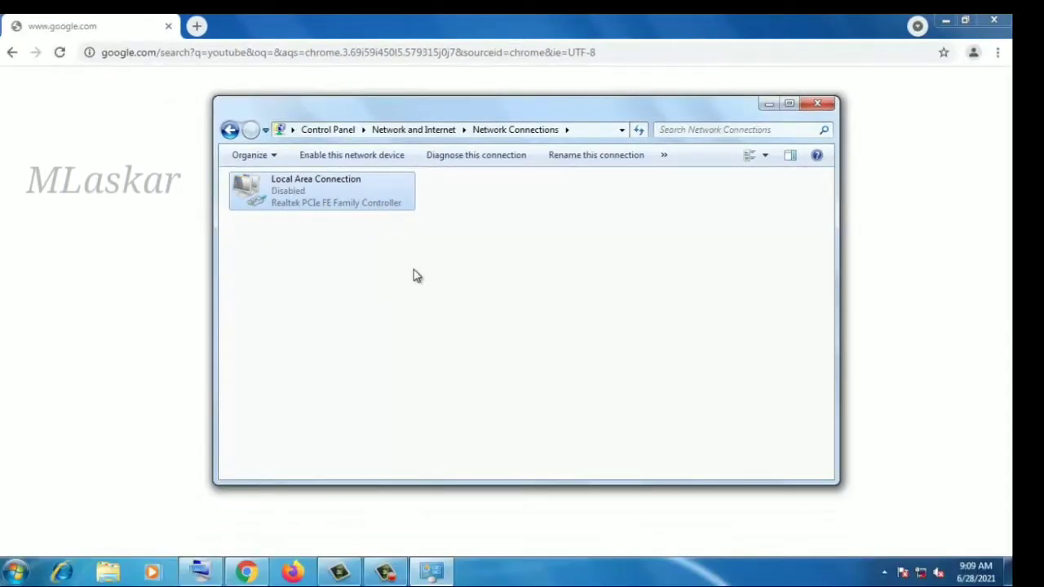
Enable the Local Area Connection again, check the browser page, and close the Network Connections window
{"action": "right_click", "coordinate": [331, 198]}
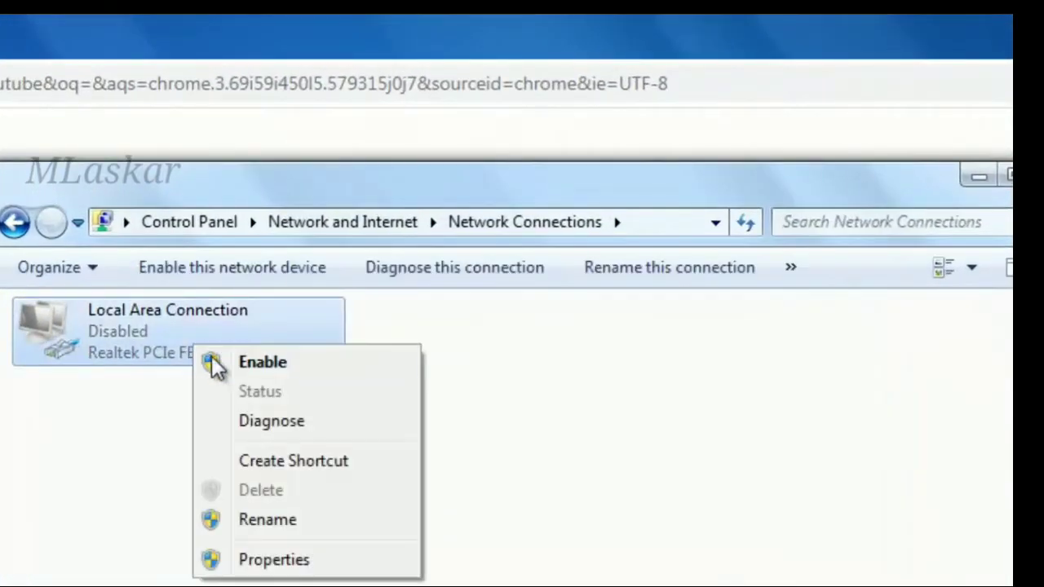
{"action": "left_click", "coordinate": [253, 369]}
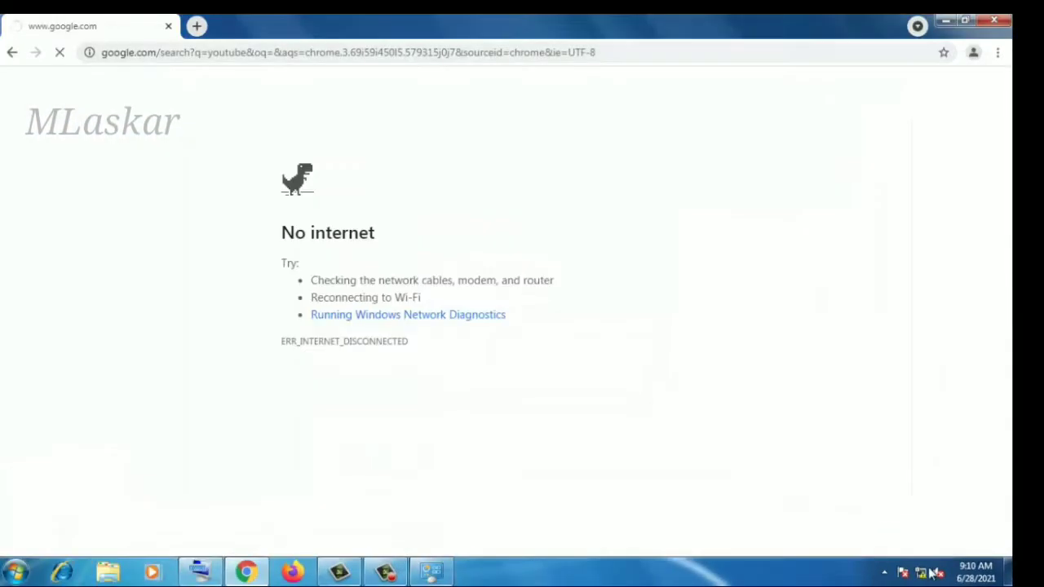
{"action": "left_click", "coordinate": [432, 571]}
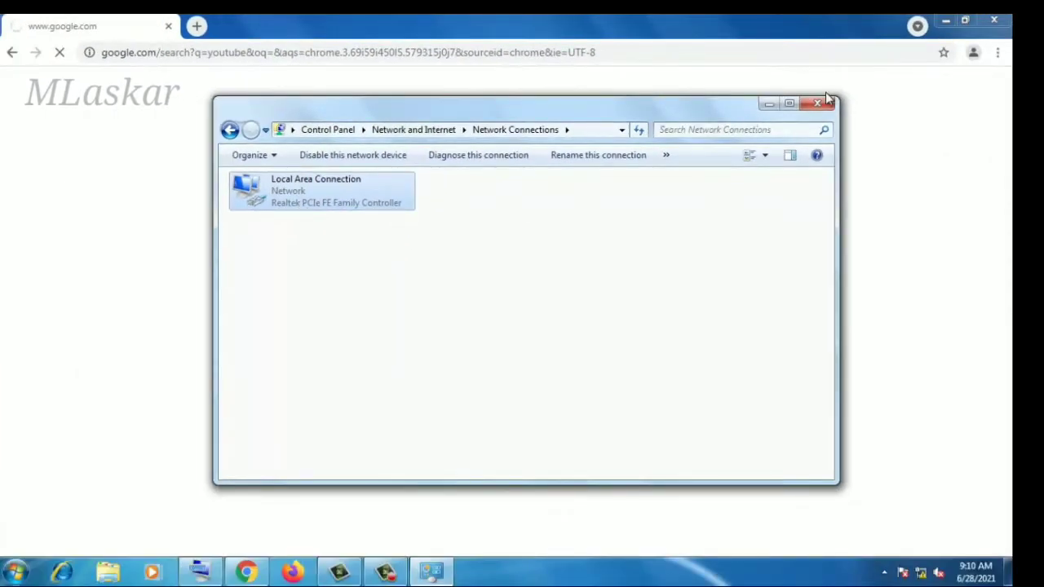
{"action": "left_click", "coordinate": [820, 107]}
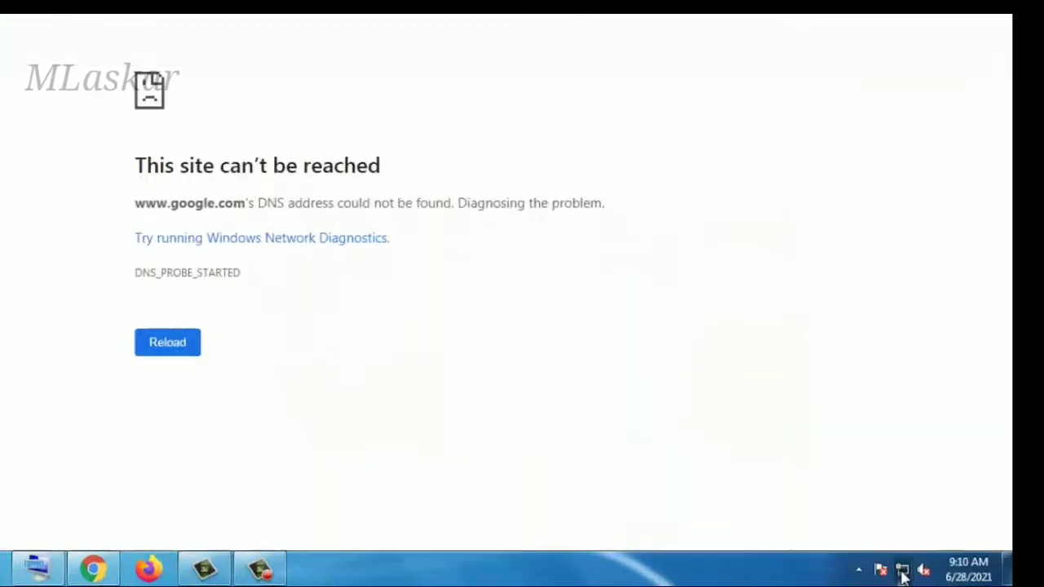
Reopen the Network and Sharing Center and open the LAN settings from the Connections section of Internet Options
{"action": "left_click", "coordinate": [921, 573]}
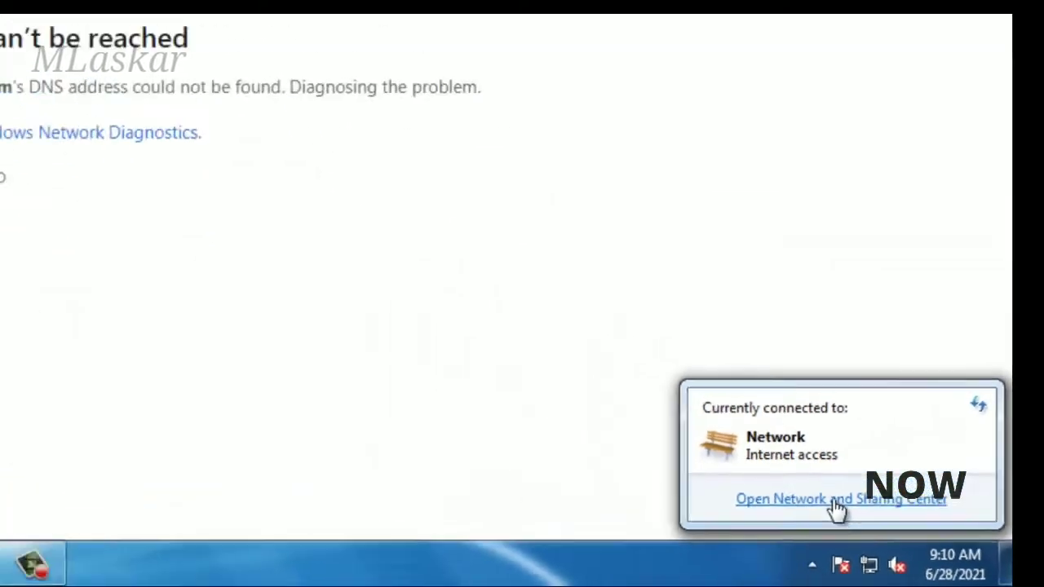
{"action": "left_click", "coordinate": [845, 506]}
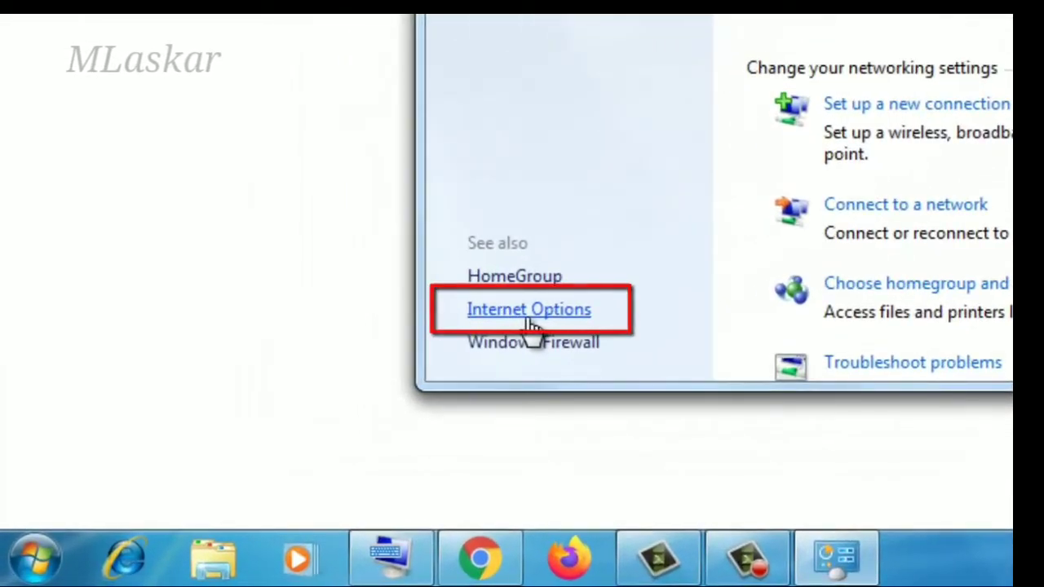
{"action": "left_click", "coordinate": [528, 318]}
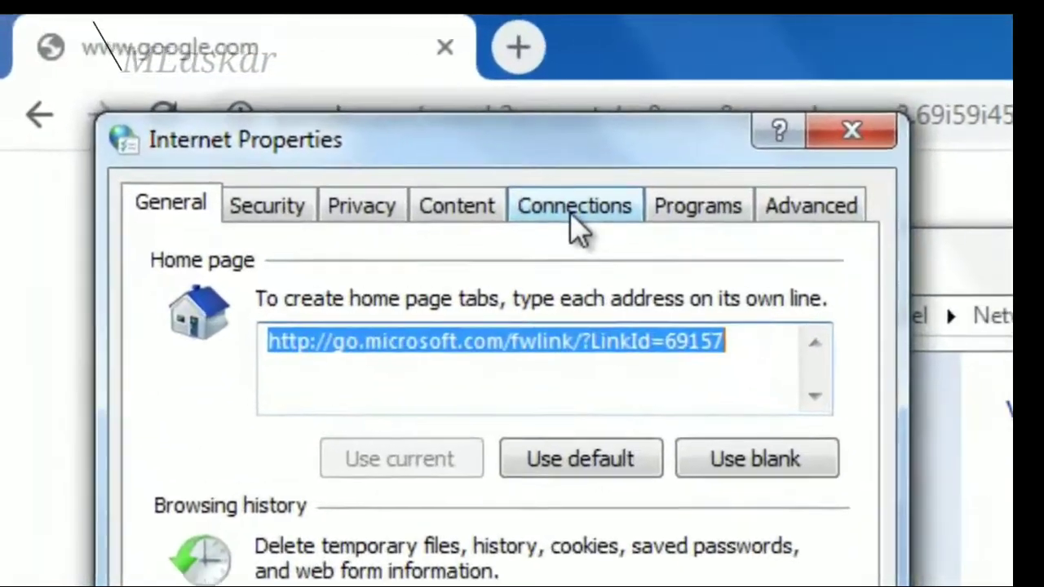
{"action": "left_click", "coordinate": [217, 87]}
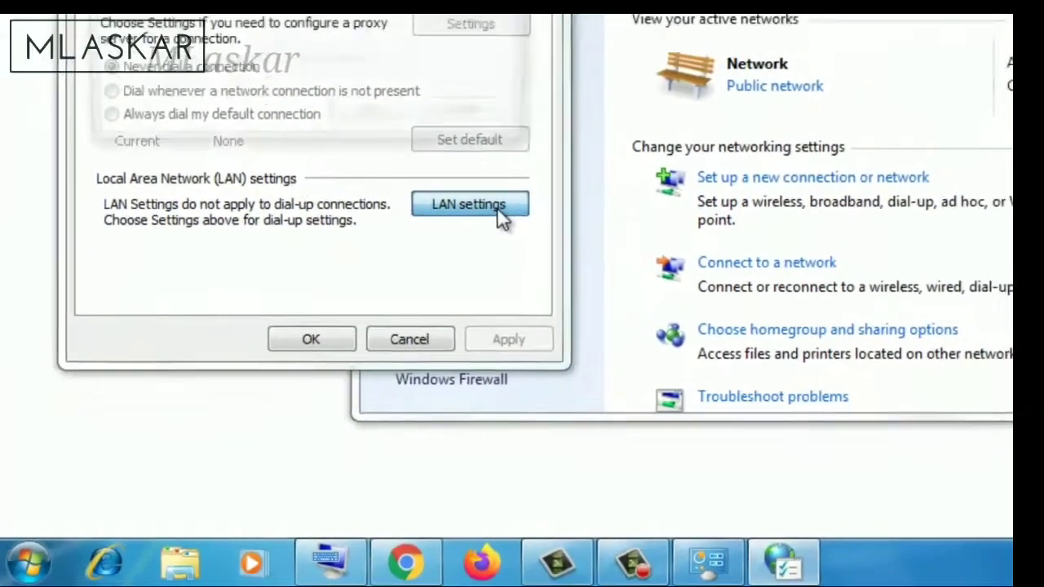
{"action": "left_click", "coordinate": [495, 206]}
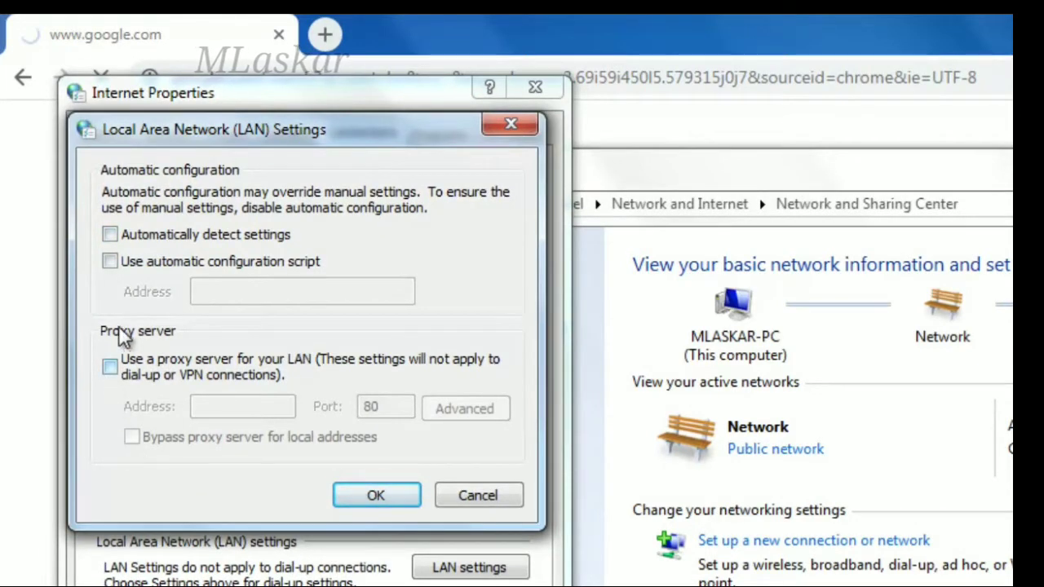
Keep automatic detection, the configuration script and the proxy server unchecked in the LAN settings, and confirm both dialogs
{"action": "left_click", "coordinate": [150, 243]}
{"action": "left_click", "coordinate": [157, 256]}
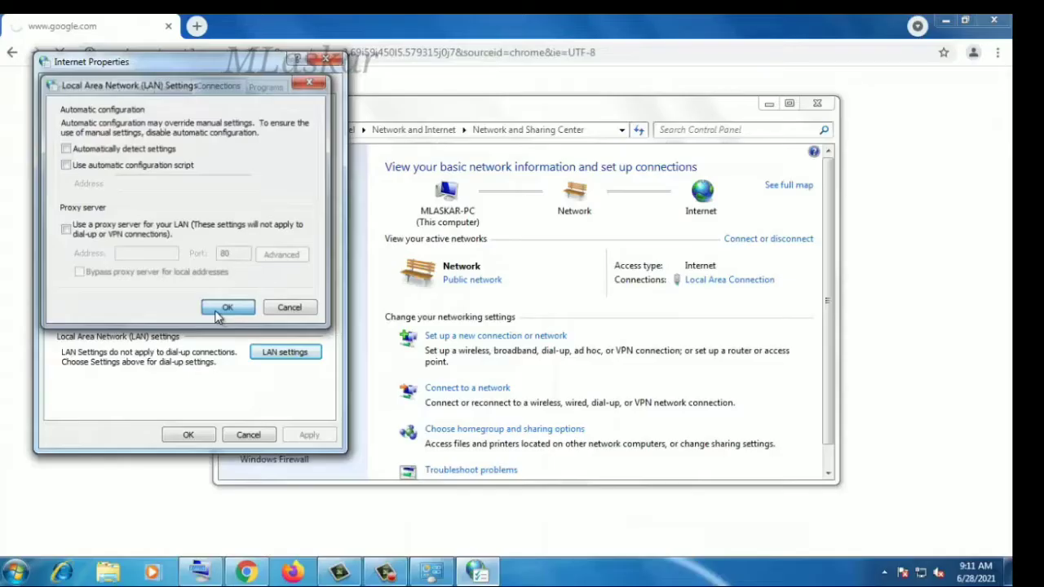
{"action": "left_click", "coordinate": [217, 311]}
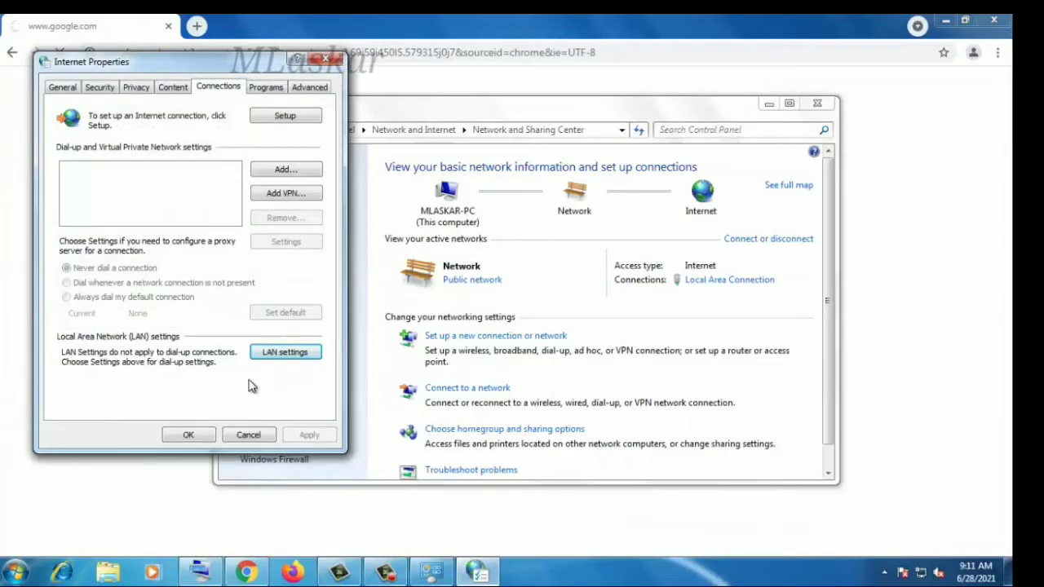
{"action": "left_click", "coordinate": [195, 439]}
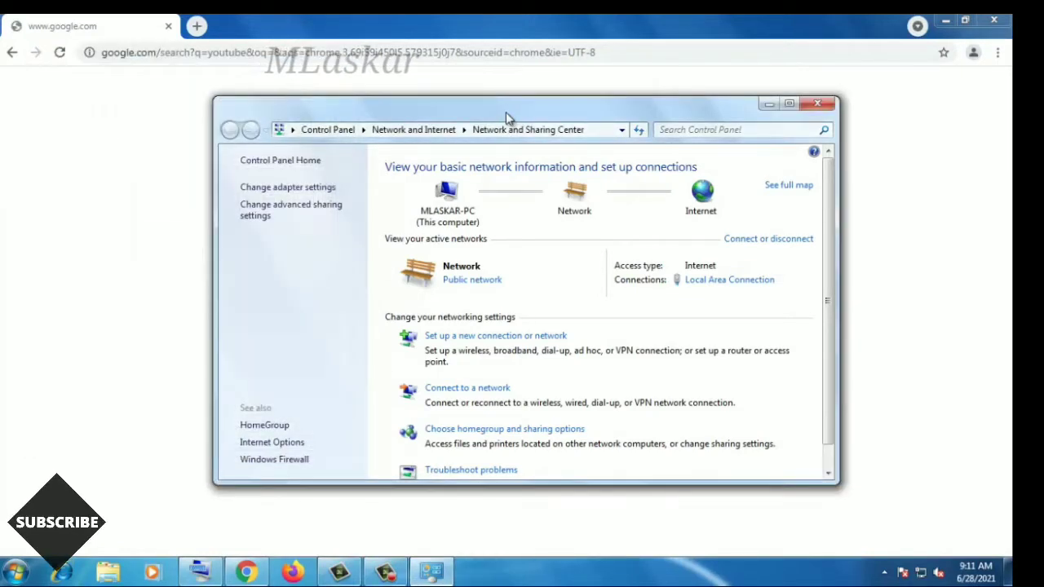
Reload the Google search page in the browser and return to the Network and Sharing Center window
{"action": "left_click_drag", "start_coordinate": [504, 96], "coordinate": [489, 112]}
{"action": "left_click", "coordinate": [59, 52]}
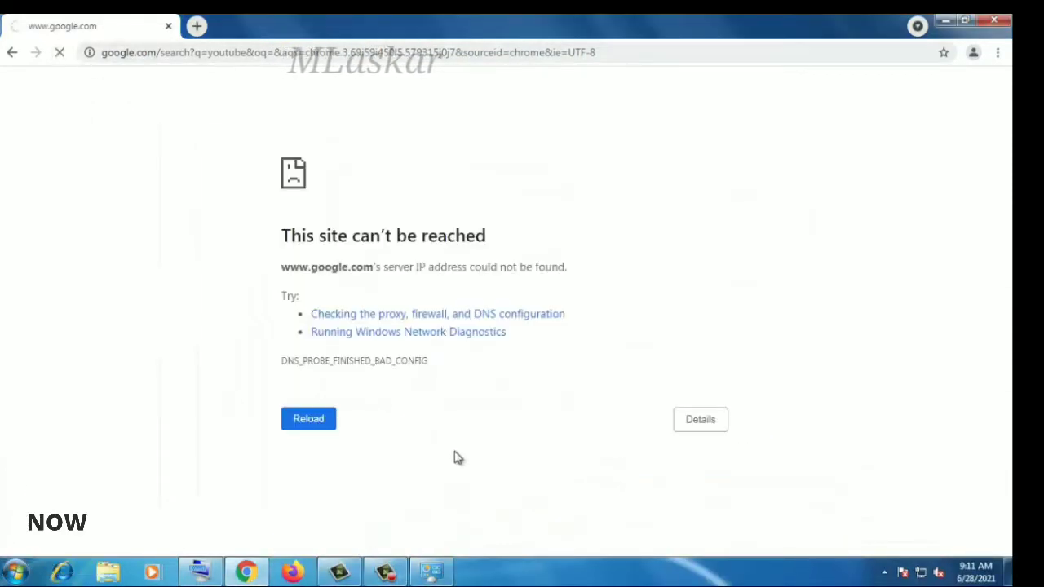
{"action": "left_click", "coordinate": [432, 567]}
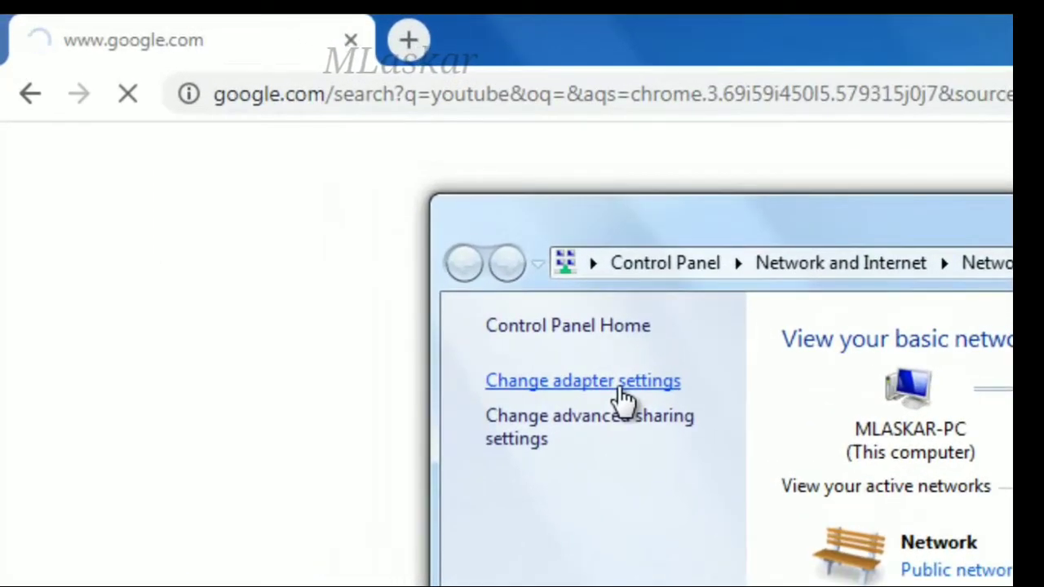
Open the adapter settings and show the properties of the Local Area Connection
{"action": "left_click", "coordinate": [621, 391]}
{"action": "right_click", "coordinate": [297, 196]}
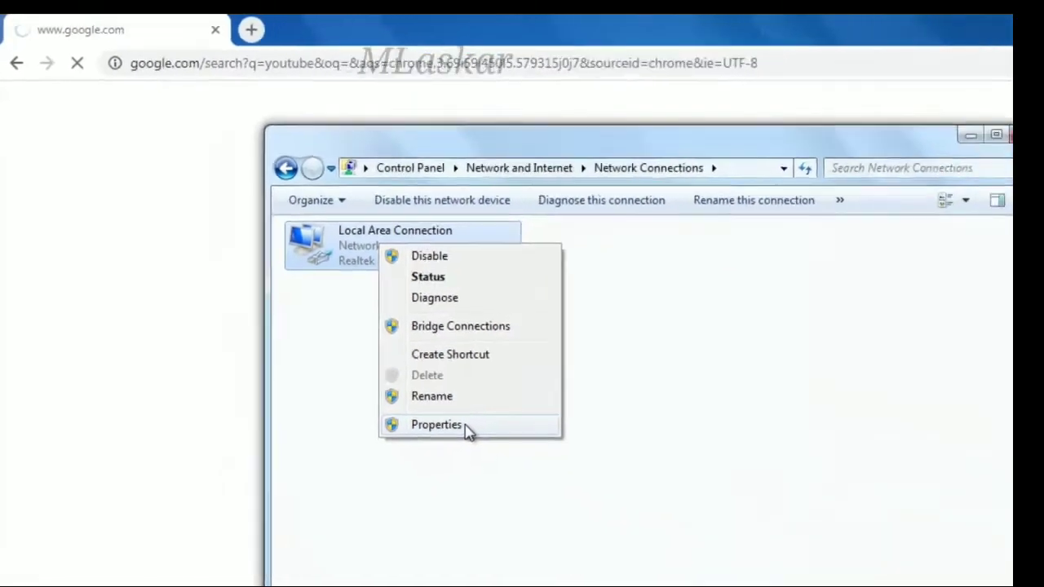
{"action": "left_click", "coordinate": [600, 542]}
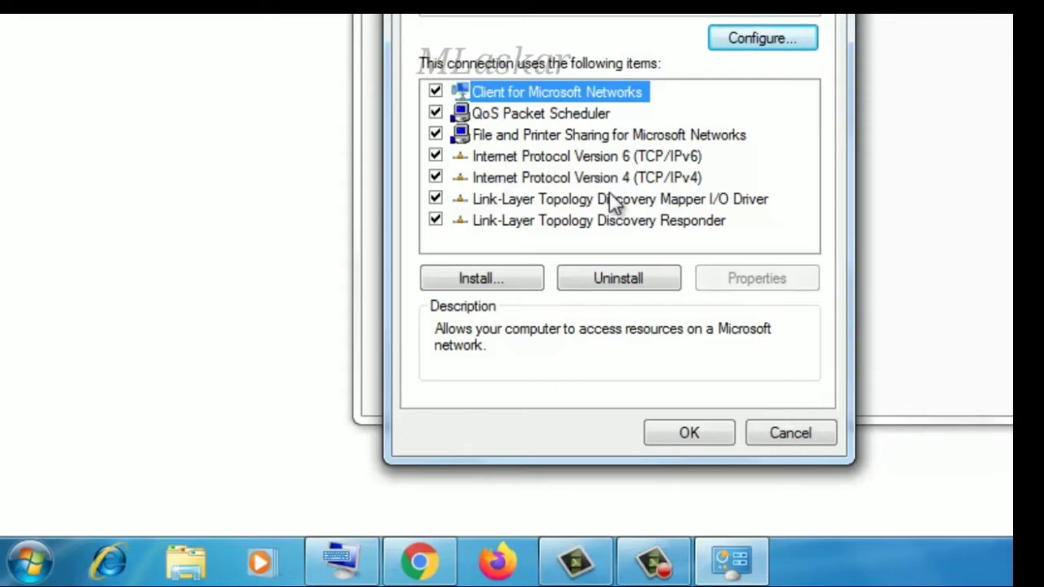
Open the properties of Internet Protocol Version 4 (TCP/IPv4) and move its dialog higher on the screen
{"action": "left_click", "coordinate": [684, 185]}
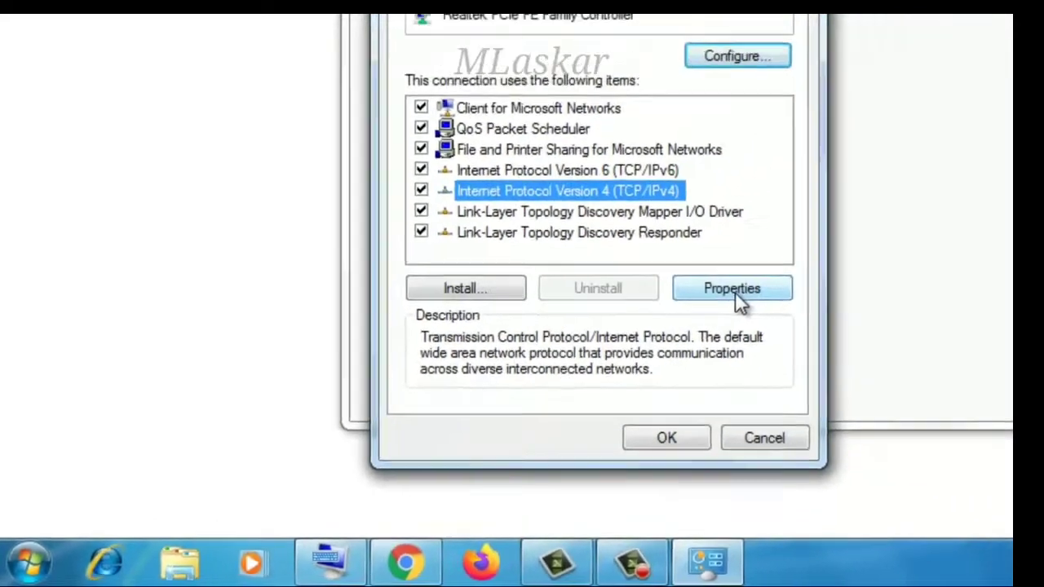
{"action": "left_click", "coordinate": [450, 404]}
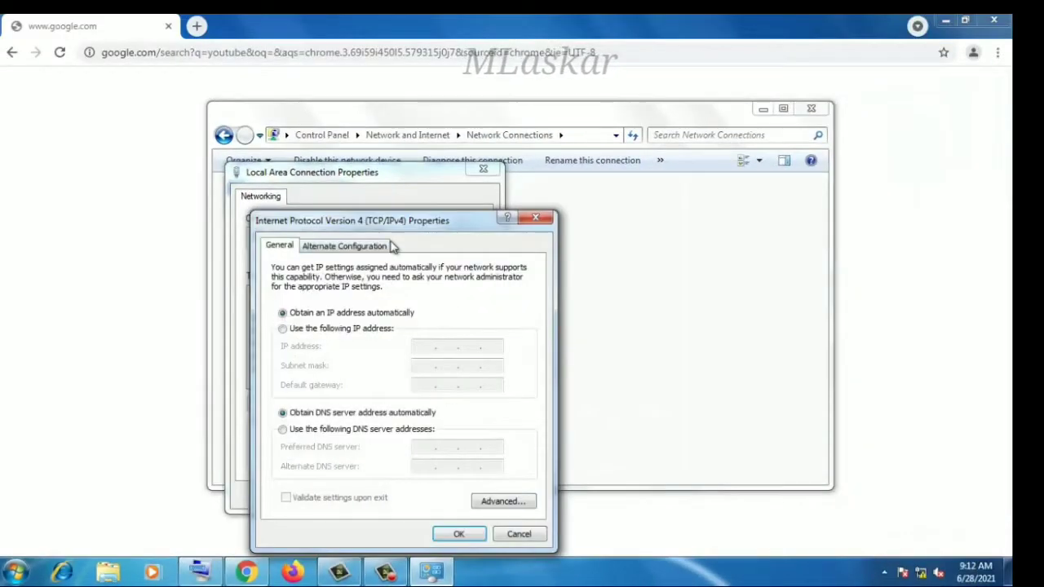
{"action": "left_click_drag", "start_coordinate": [405, 230], "coordinate": [436, 151]}
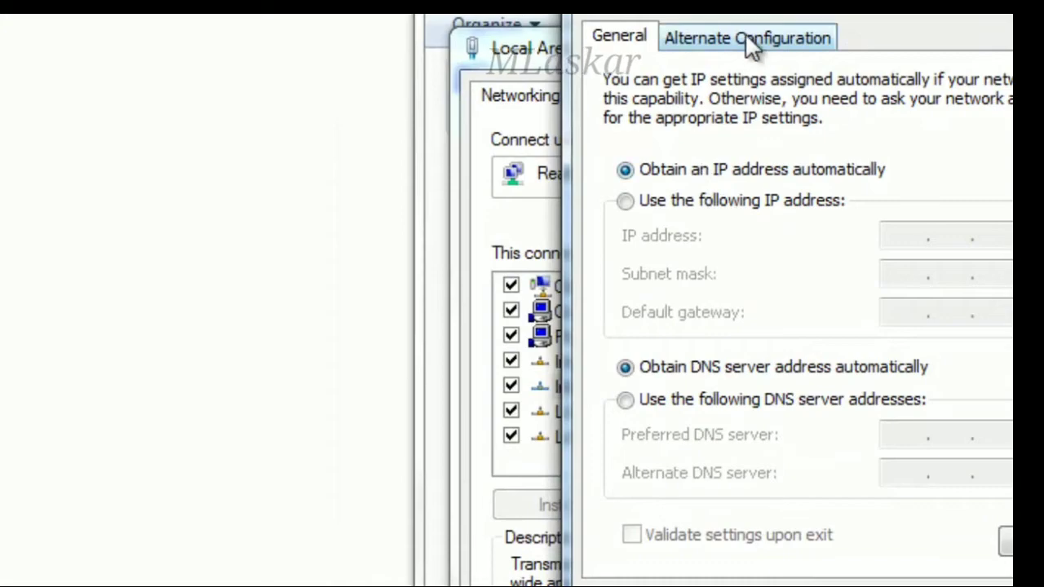
Review the alternate configuration, switch the IPv4 properties to manually specified DNS server addresses, and bring up the on-screen keyboard
{"action": "left_click", "coordinate": [751, 41]}
{"action": "left_click", "coordinate": [639, 41]}
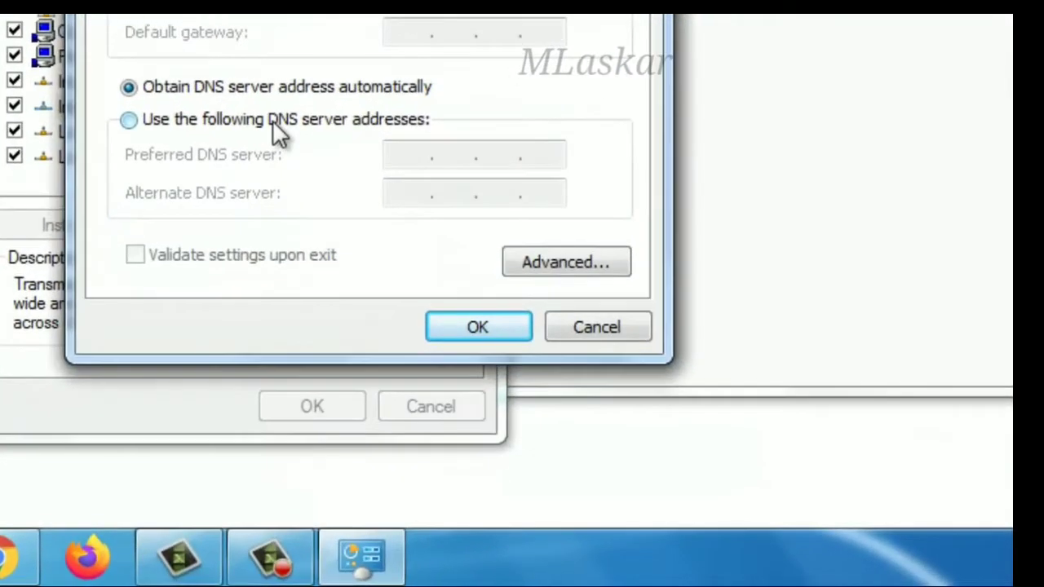
{"action": "left_click", "coordinate": [389, 357]}
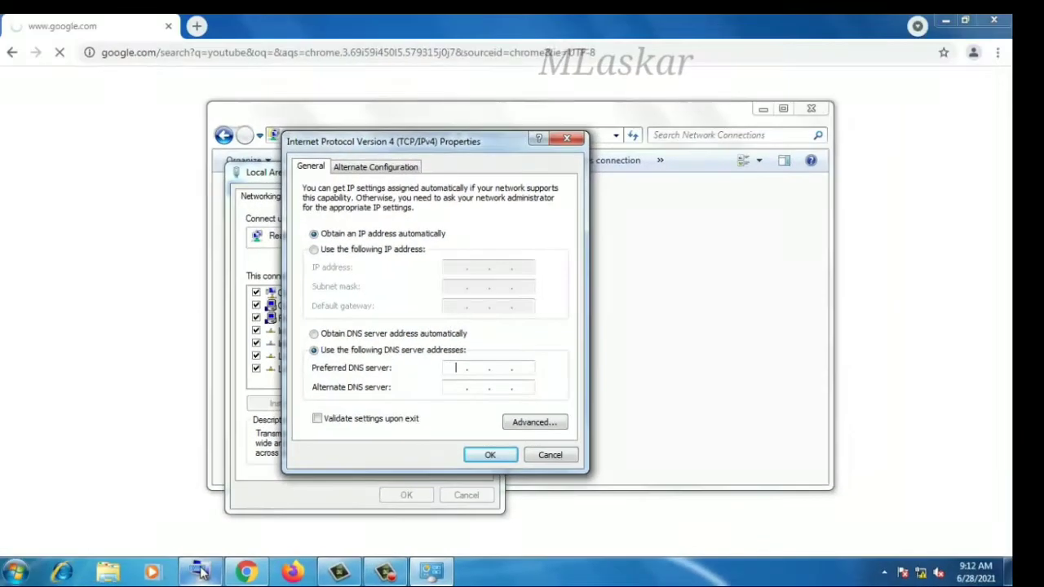
{"action": "left_click", "coordinate": [200, 571]}
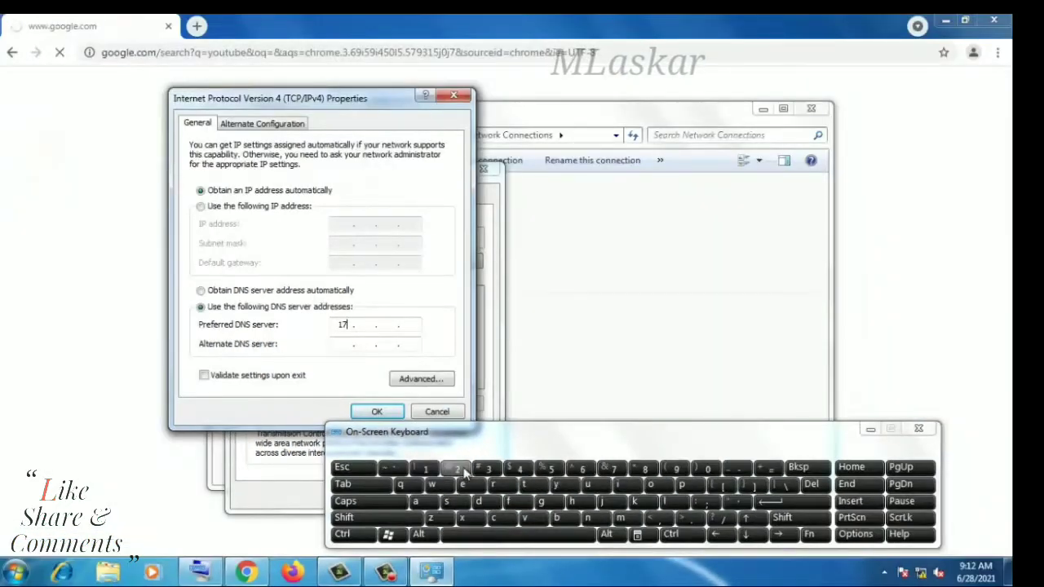
Enter 172.31.4.48 as the preferred DNS server and 172.31.4.49 as the alternate DNS server
{"action": "left_click", "coordinate": [457, 469]}
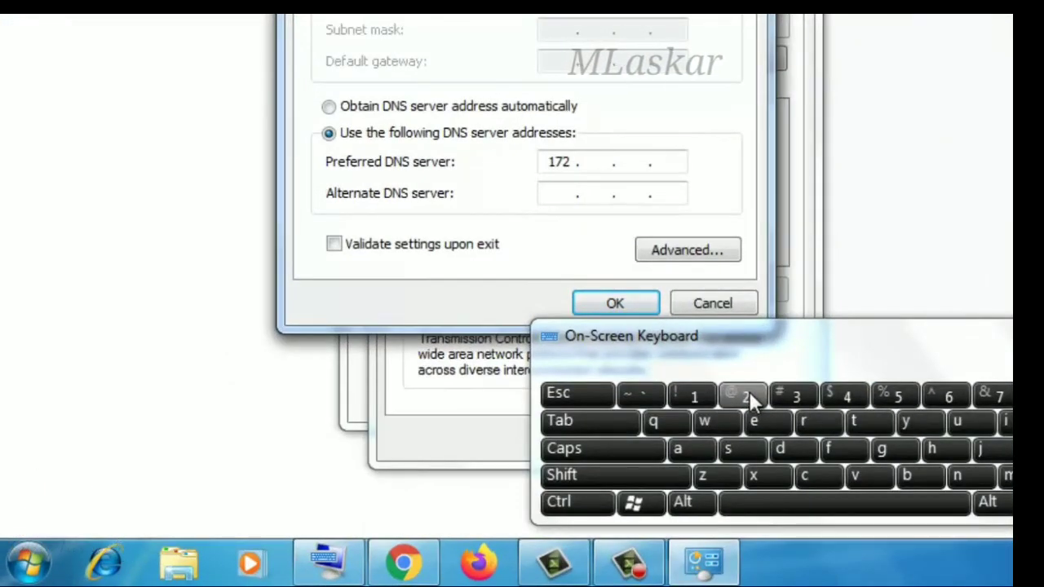
{"action": "left_click", "coordinate": [797, 396]}
{"action": "left_click", "coordinate": [694, 396]}
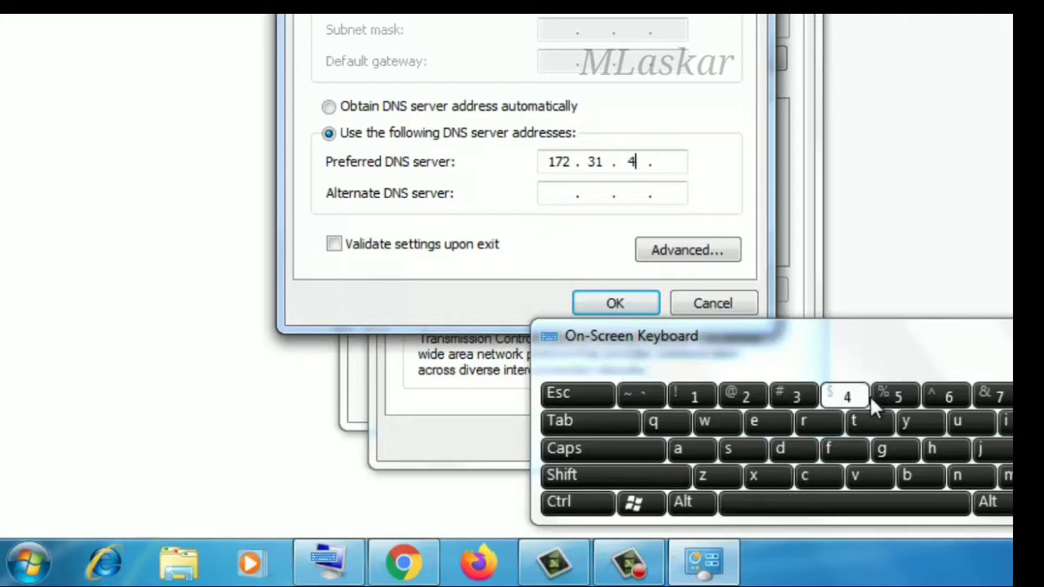
{"action": "left_click", "coordinate": [694, 395]}
{"action": "left_click", "coordinate": [991, 396]}
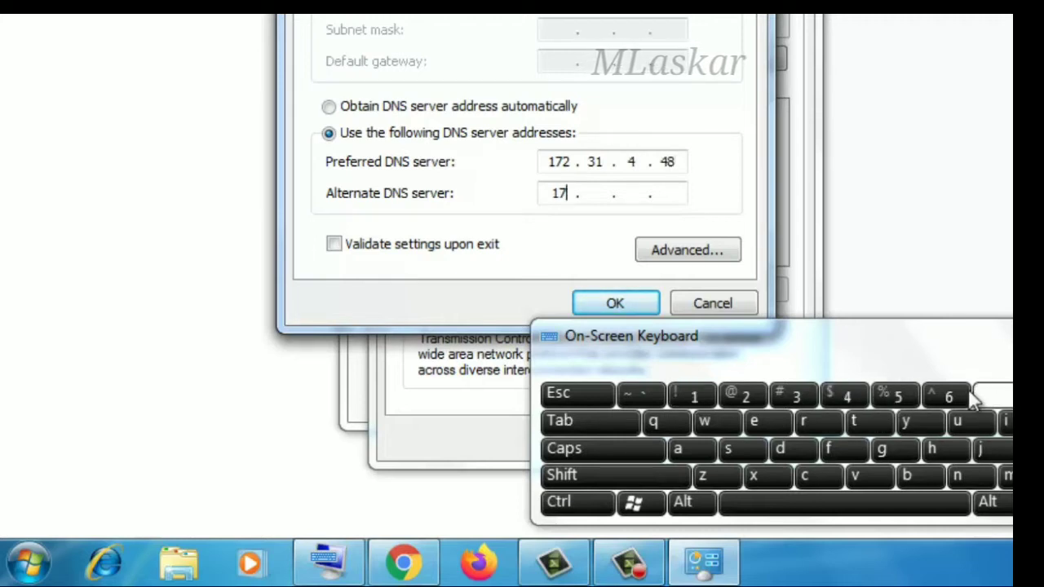
{"action": "left_click", "coordinate": [746, 396]}
{"action": "left_click", "coordinate": [797, 395]}
{"action": "left_click", "coordinate": [694, 395]}
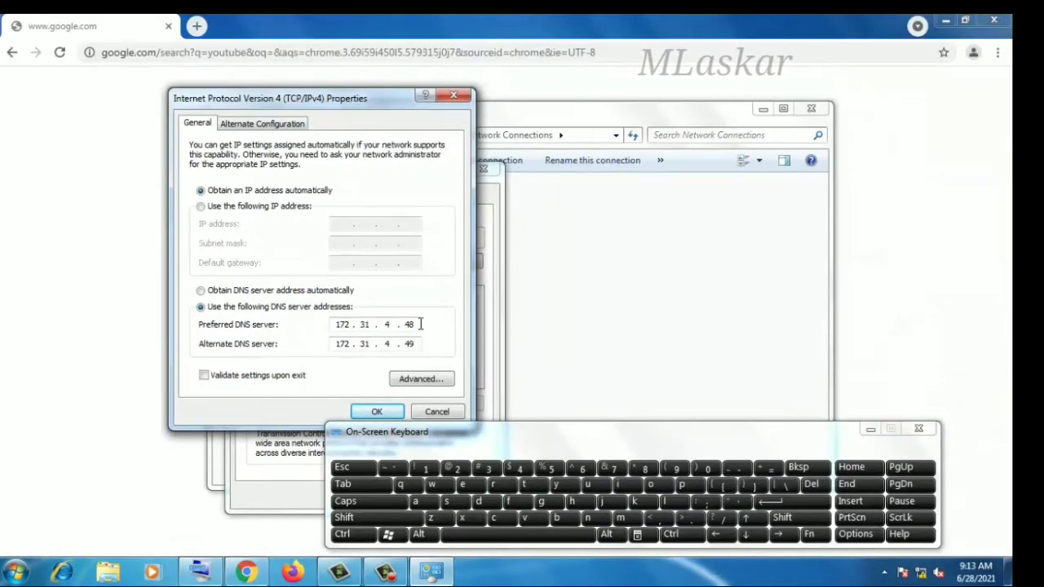
Replace the preferred DNS server with 8.8.8.8 and the alternate DNS server with 1.1.1.1
{"action": "key", "text": "shift+End"}
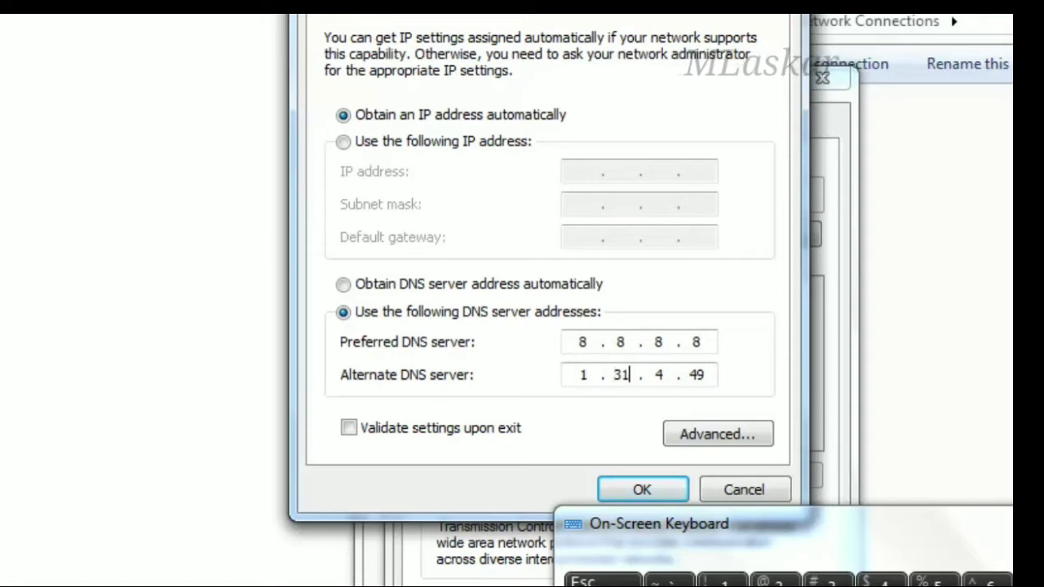
{"action": "type", "text": "1.1."}
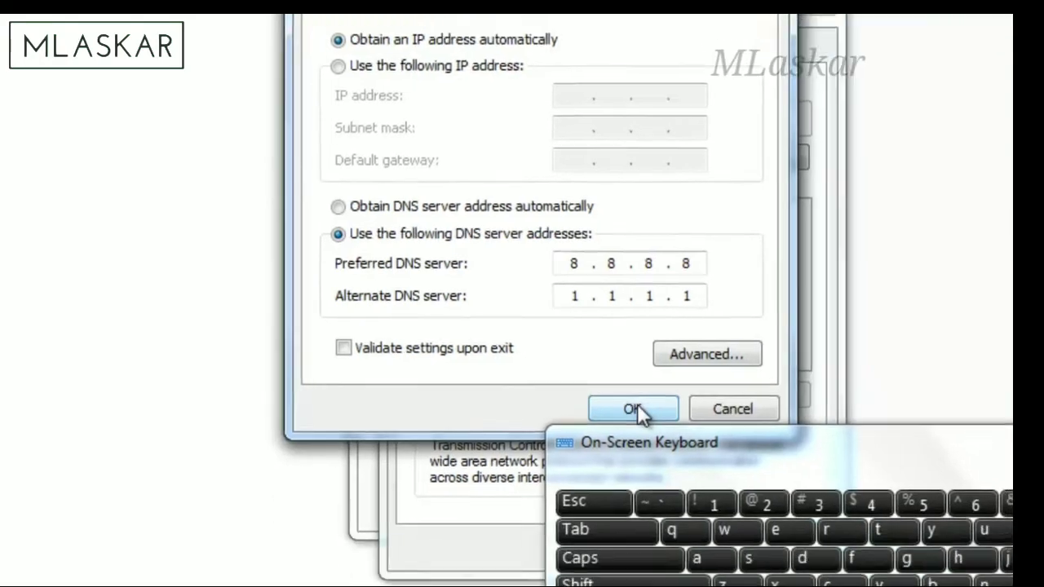
Clear the preferred DNS server address and set it to 172.31.4.48
{"action": "left_click", "coordinate": [583, 342]}
{"action": "key", "text": "BackSpace"}
{"action": "key", "text": "BackSpace"}
{"action": "key", "text": "BackSpace"}
{"action": "key", "text": "BackSpace"}
{"action": "key", "text": "BackSpace"}
{"action": "key", "text": "BackSpace"}
{"action": "key", "text": "BackSpace"}
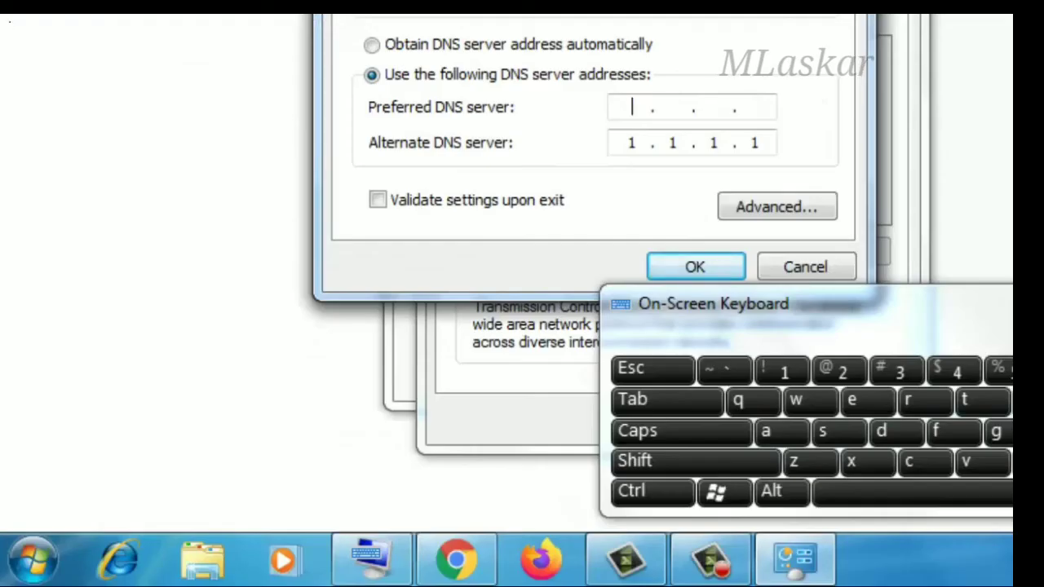
{"action": "type", "text": "17231"}
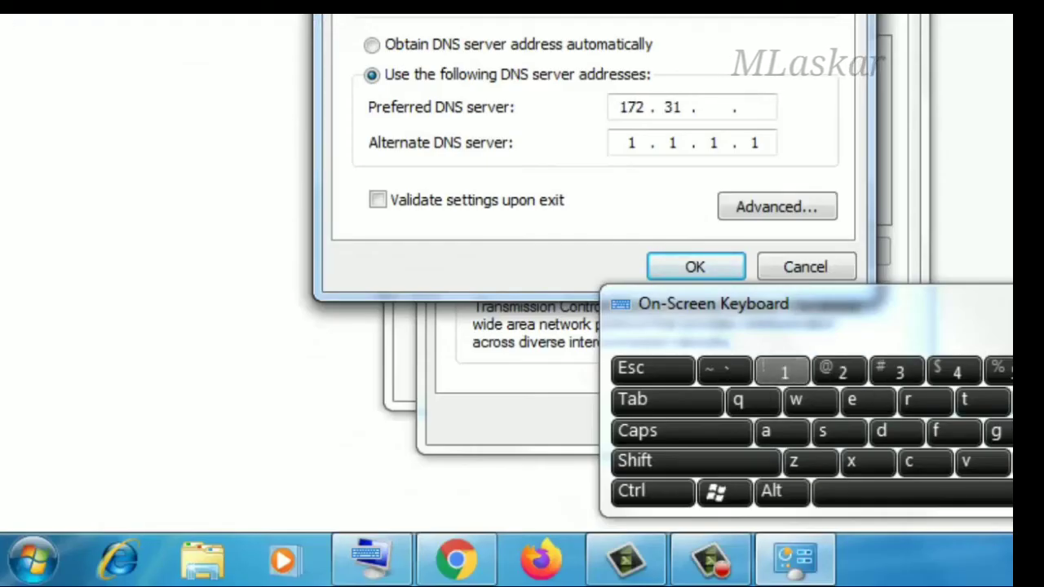
{"action": "type", "text": ".4.48"}
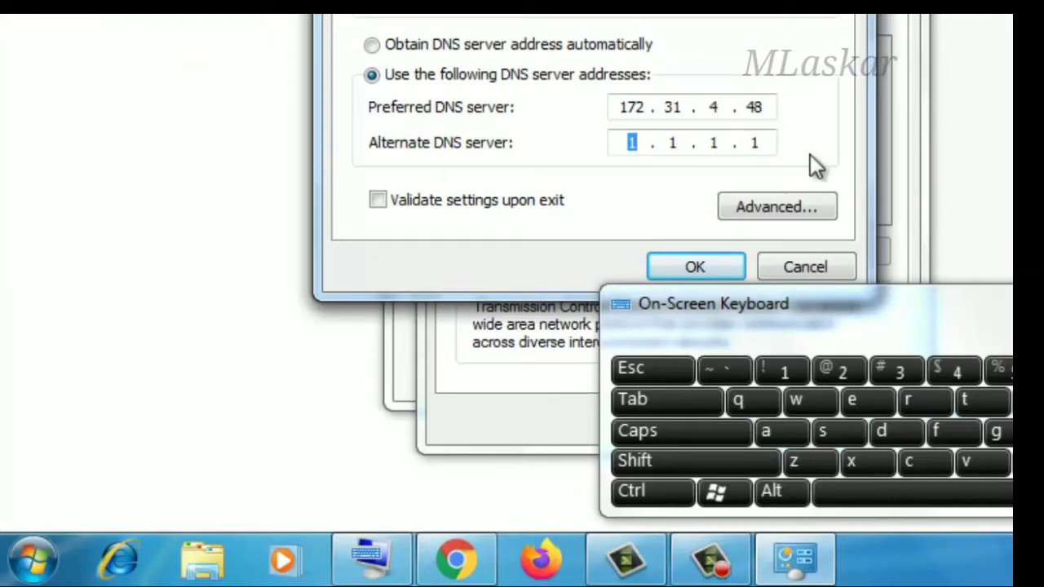
Set the alternate DNS server to 172.31.4.49, confirm the IPv4 settings and close the Local Area Connection properties
{"action": "type", "text": "17231"}
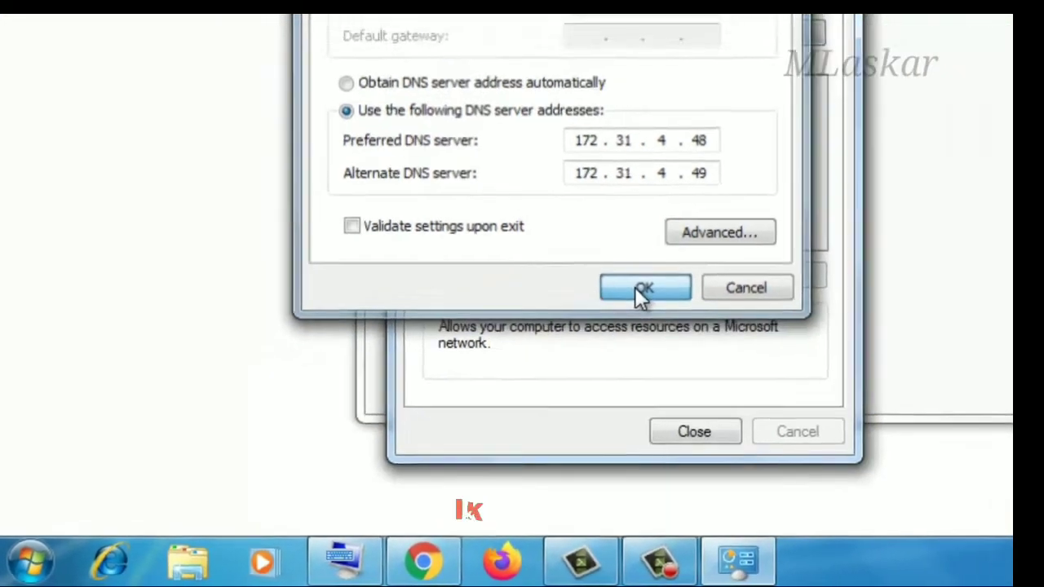
{"action": "left_click", "coordinate": [635, 287]}
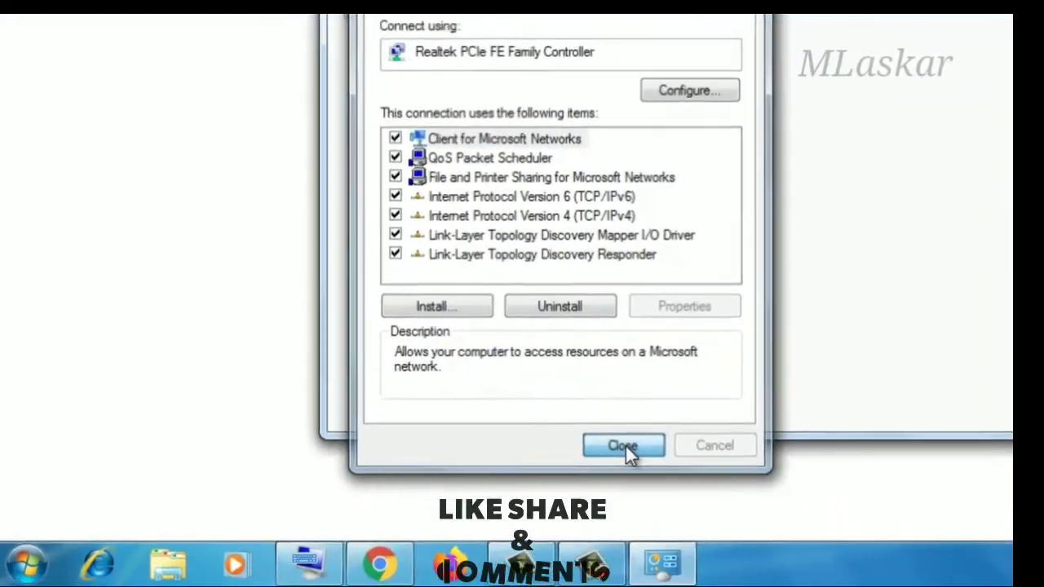
{"action": "left_click", "coordinate": [604, 452]}
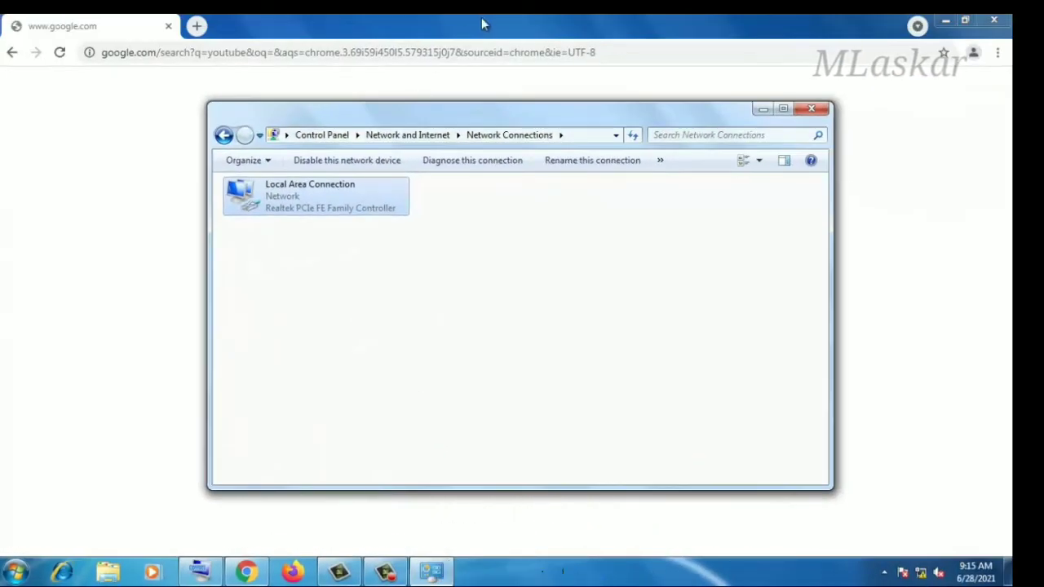
Minimize the Network Connections window, reload the Google search page for youtube in the browser and look through its results
{"action": "left_click", "coordinate": [763, 112]}
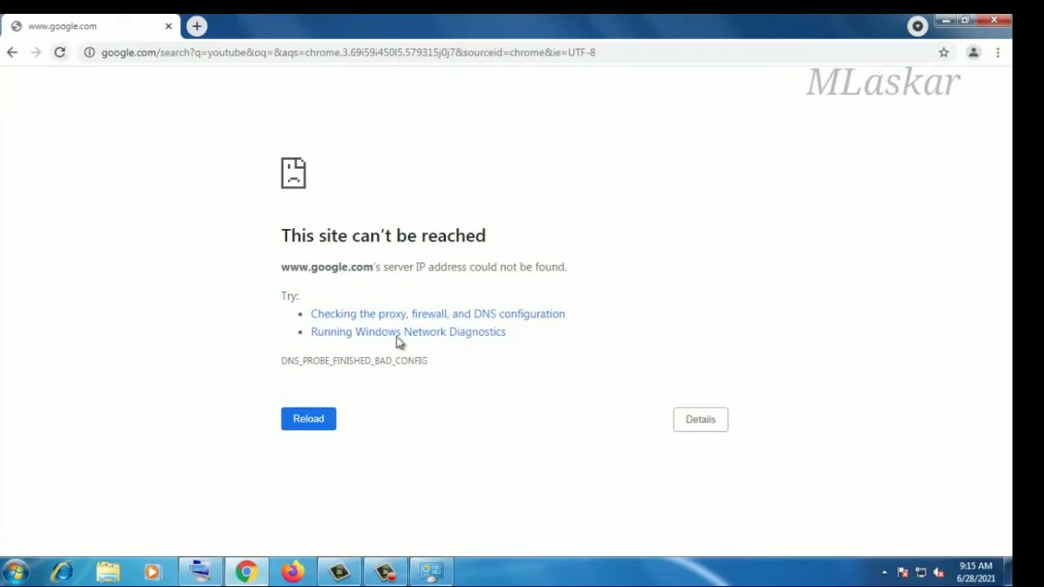
{"action": "mouse_move", "coordinate": [921, 578]}
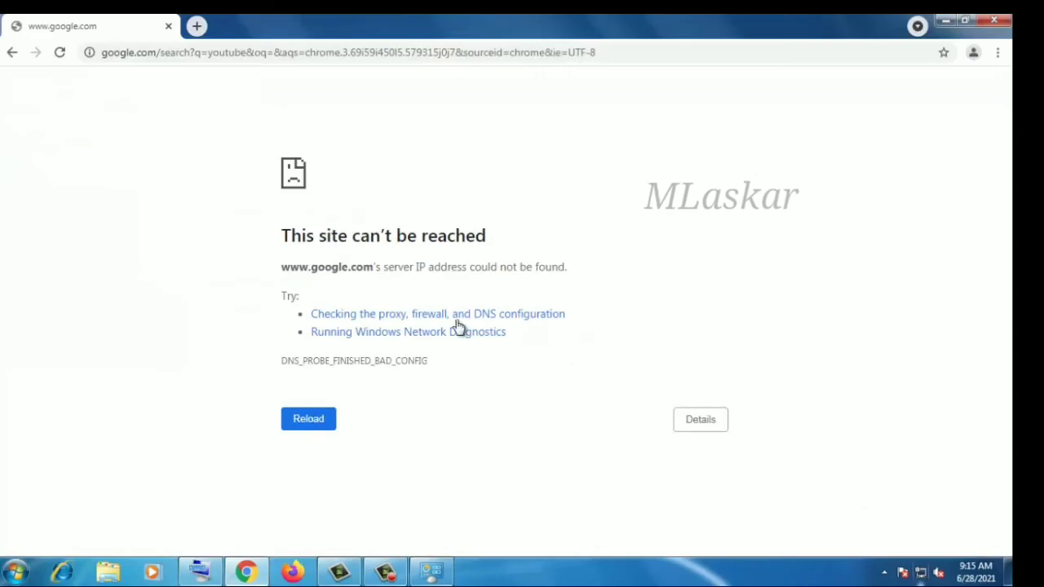
{"action": "left_click", "coordinate": [60, 53]}
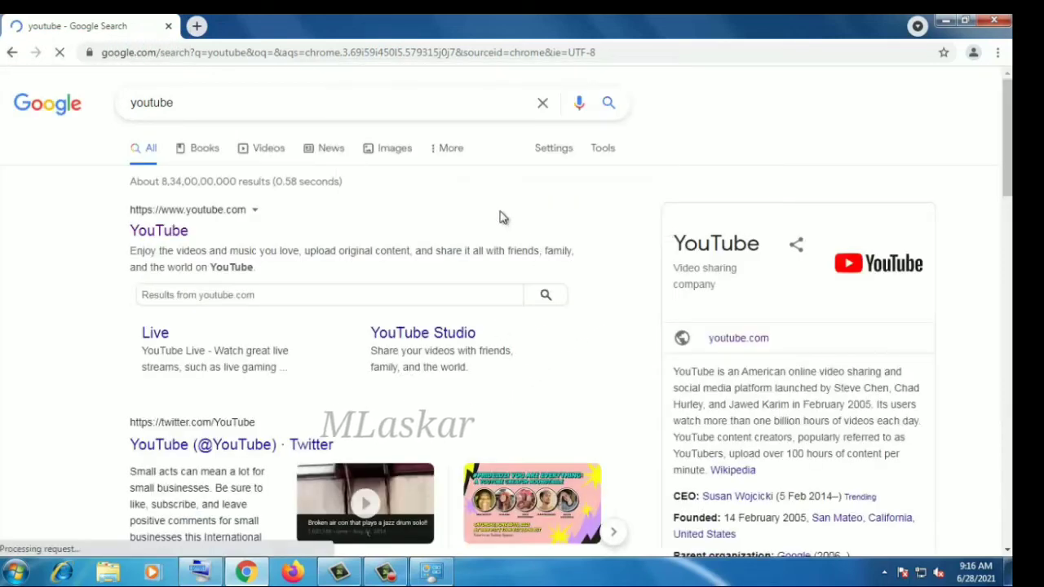
{"action": "scroll", "coordinate": [480, 232], "scroll_direction": "down", "scroll_amount": 10}
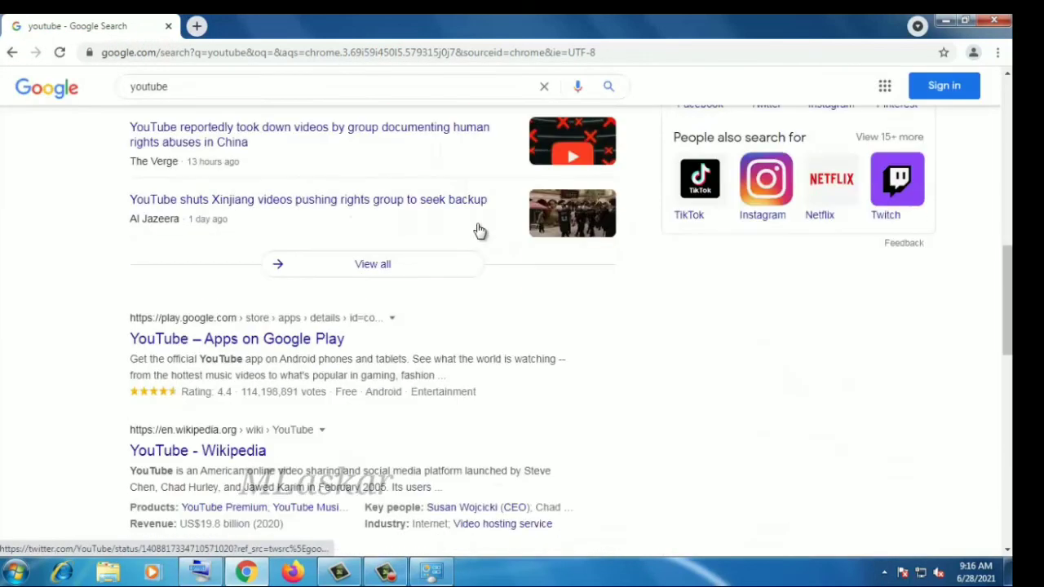
{"action": "scroll", "coordinate": [478, 233], "scroll_direction": "up", "scroll_amount": 9}
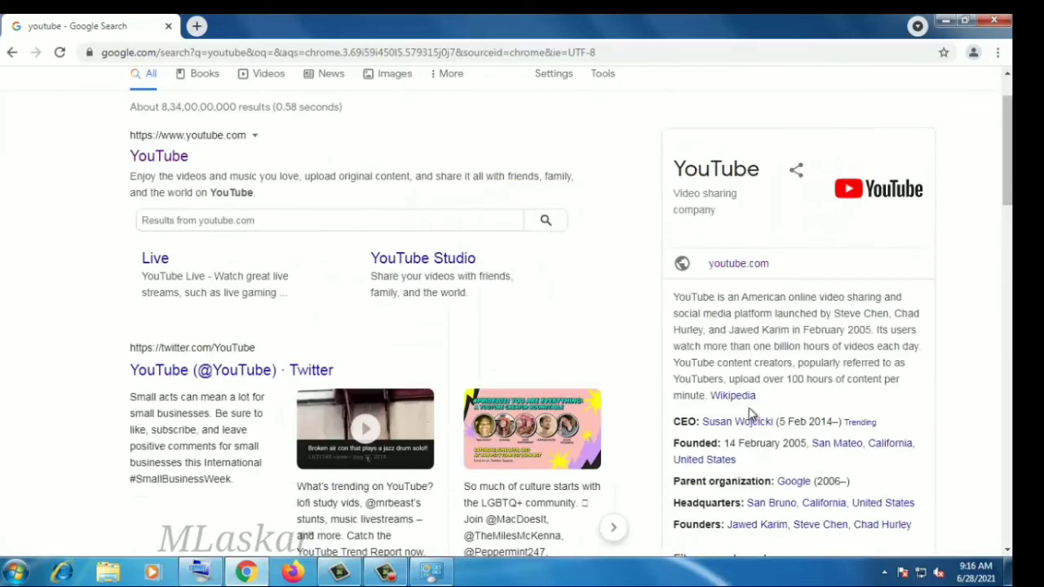
Minimize the browser and check the current network connection's access status from the desktop
{"action": "left_click", "coordinate": [945, 22]}
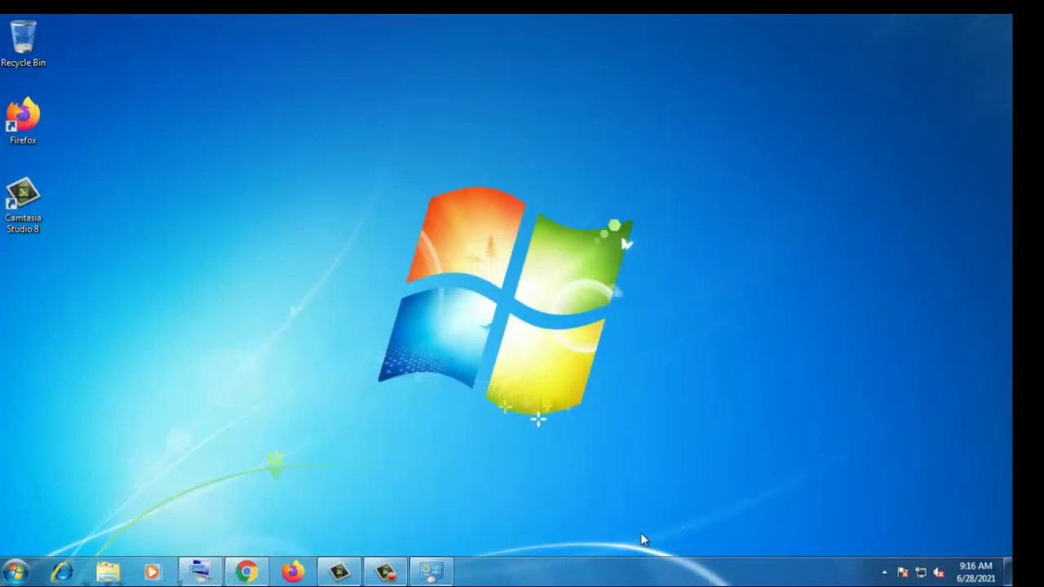
{"action": "left_click", "coordinate": [922, 574]}
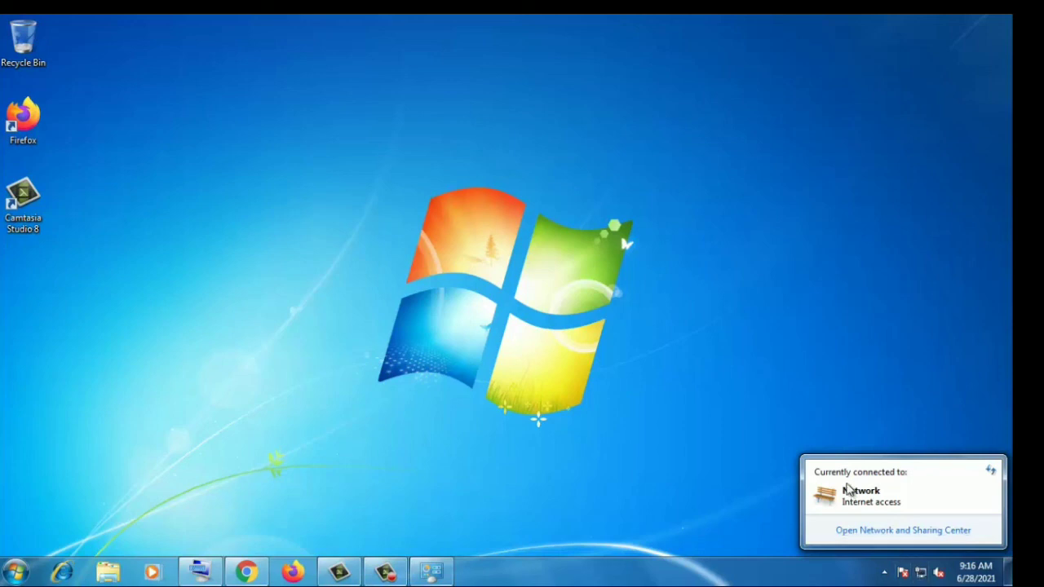